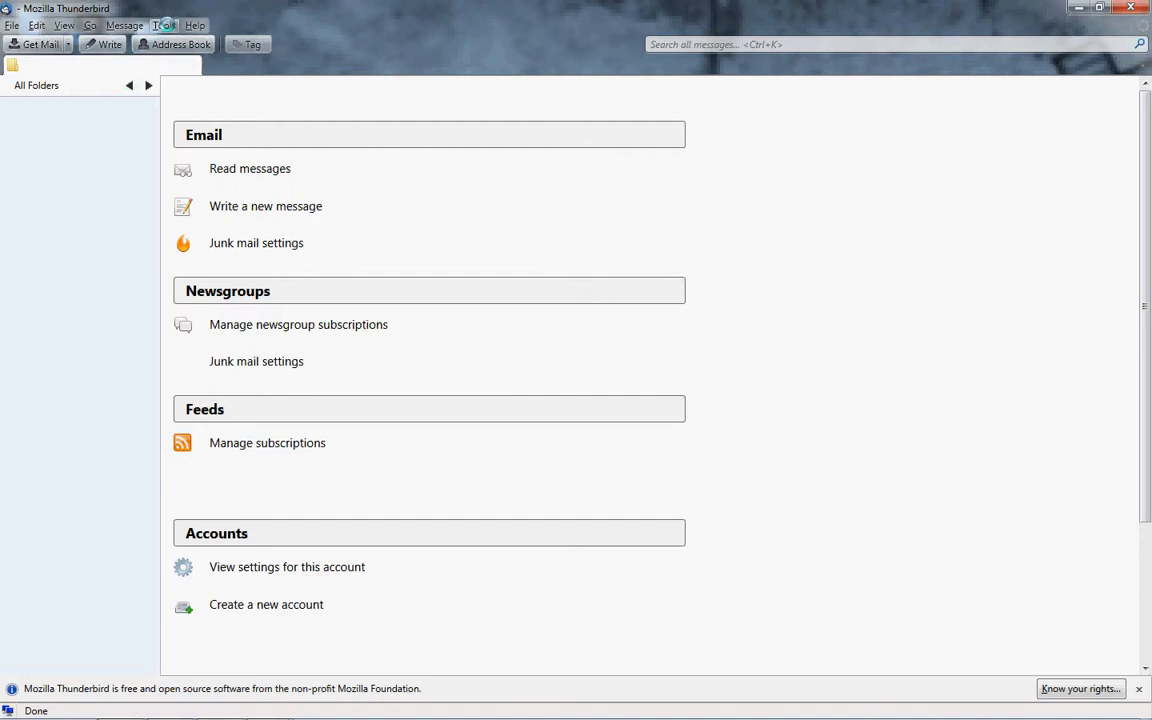
Open the Mail Account Setup form via Tools > Account Settings > Add Mail Account.
{"action": "left_click", "coordinate": [165, 25]}
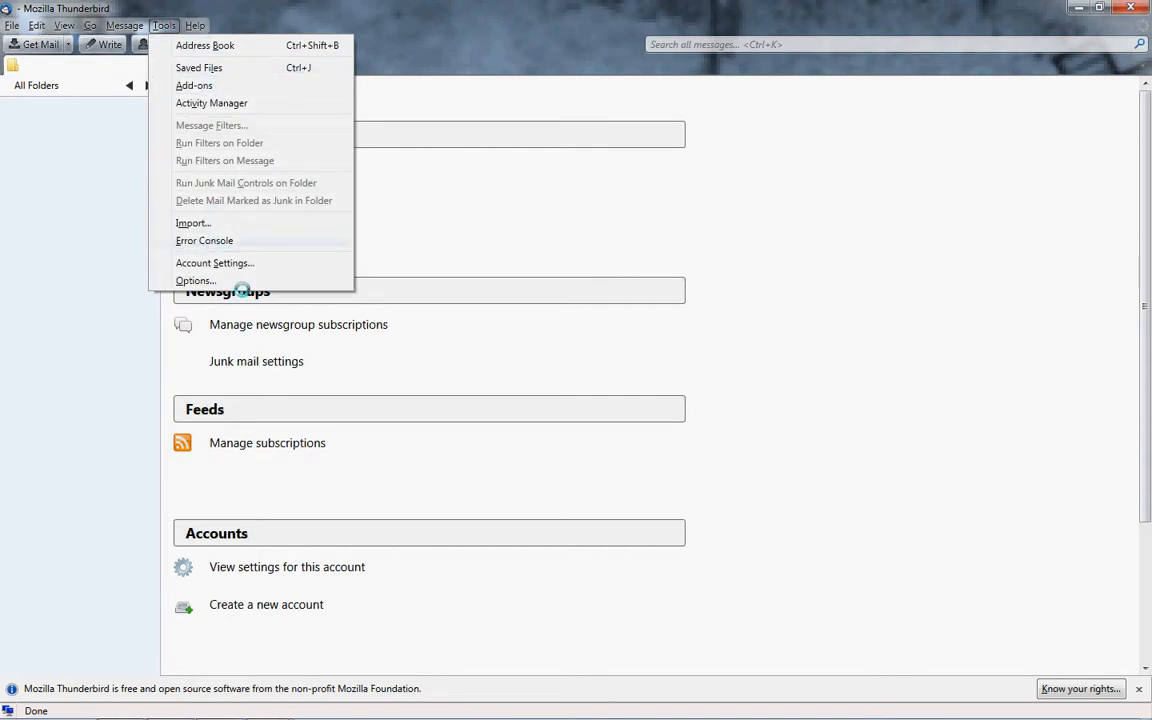
{"action": "left_click", "coordinate": [211, 262]}
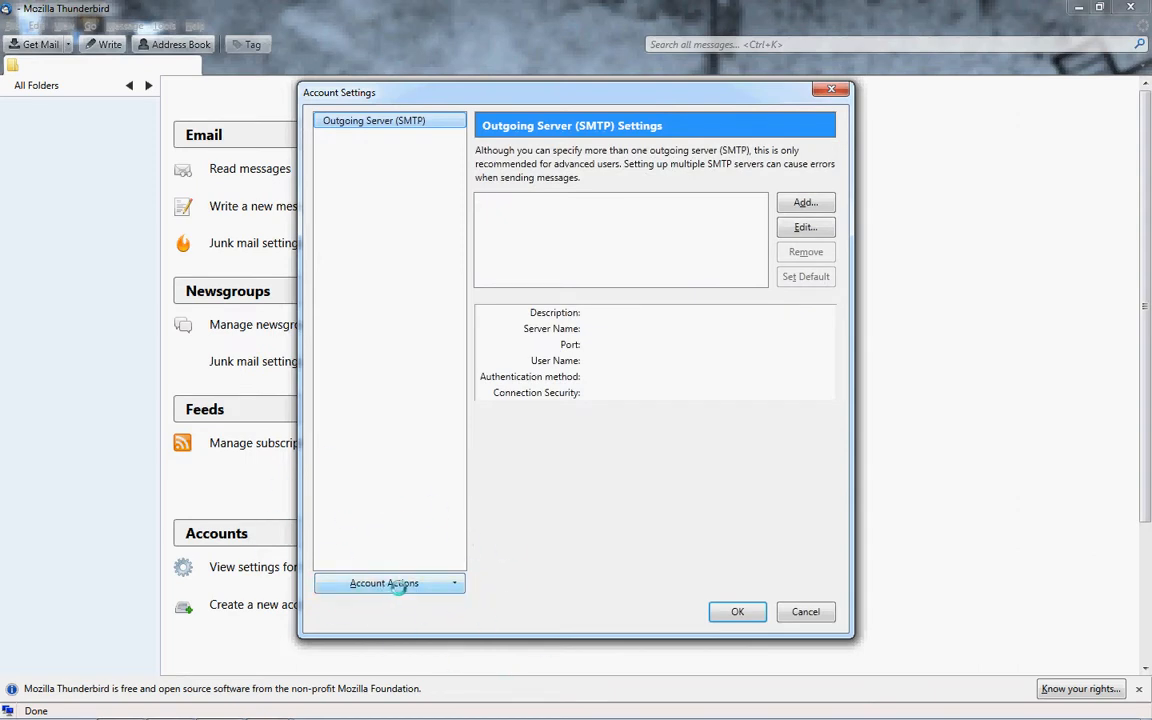
{"action": "left_click", "coordinate": [388, 586]}
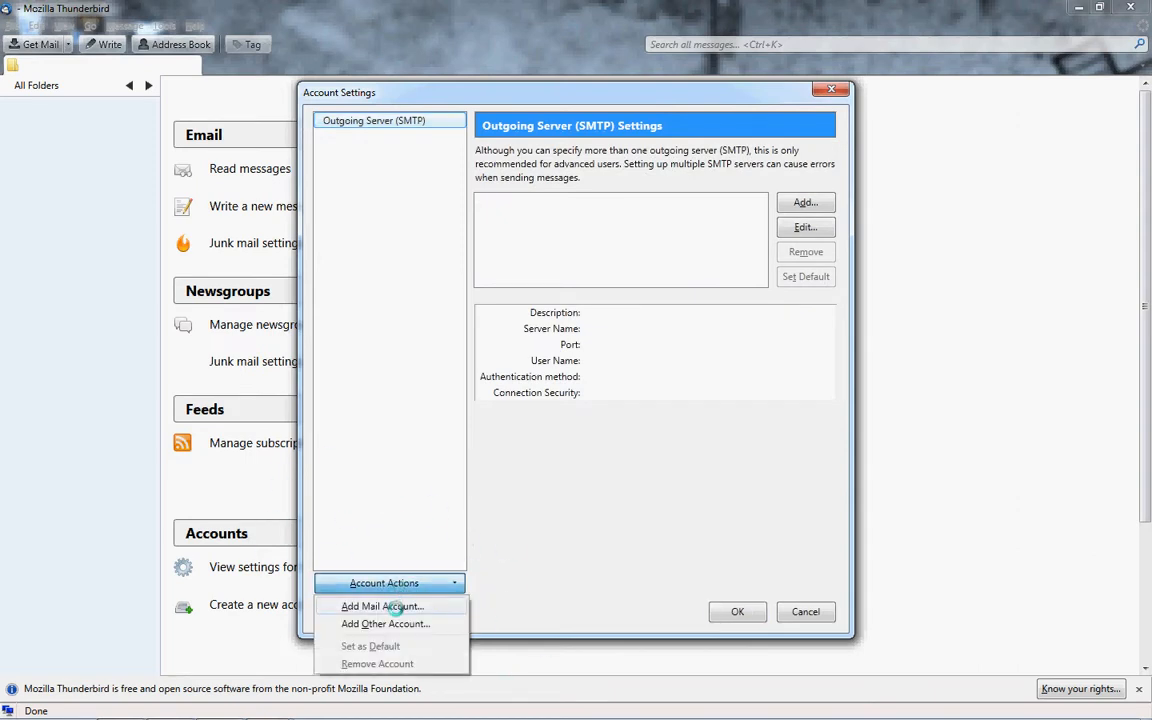
{"action": "left_click", "coordinate": [396, 607]}
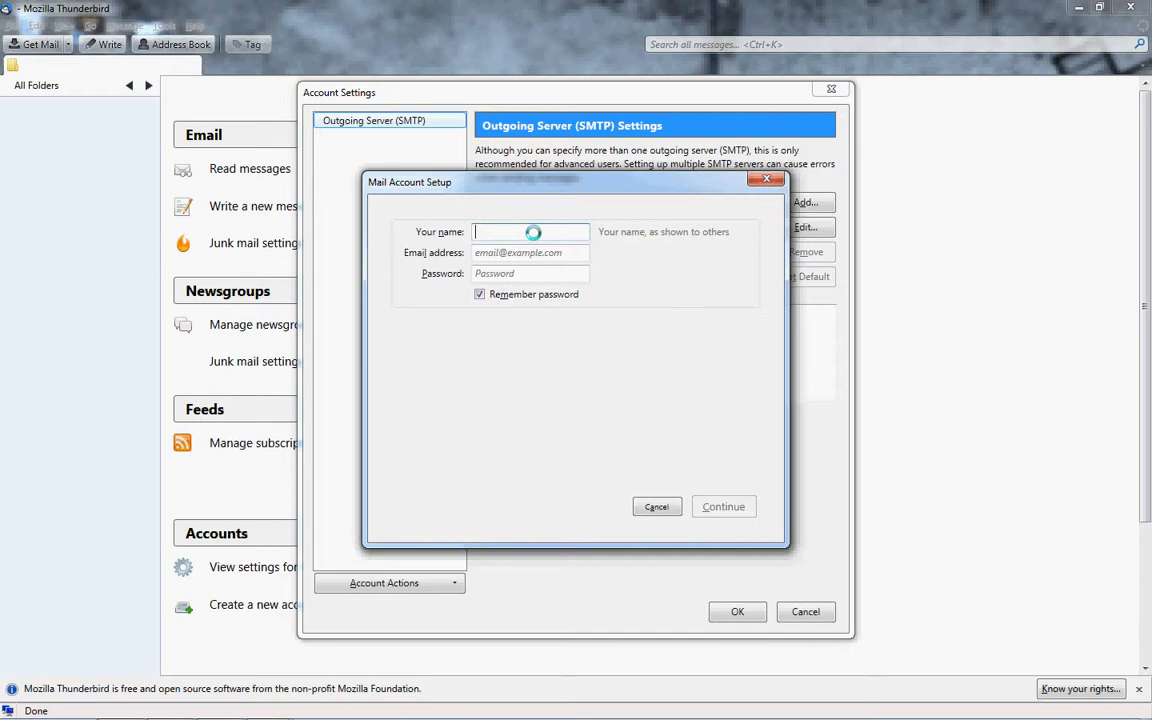
Enter the account holder's name, e-mail address and password, untick Remember password, and continue.
{"action": "type", "text": "Chris"}
{"action": "left_click", "coordinate": [545, 252]}
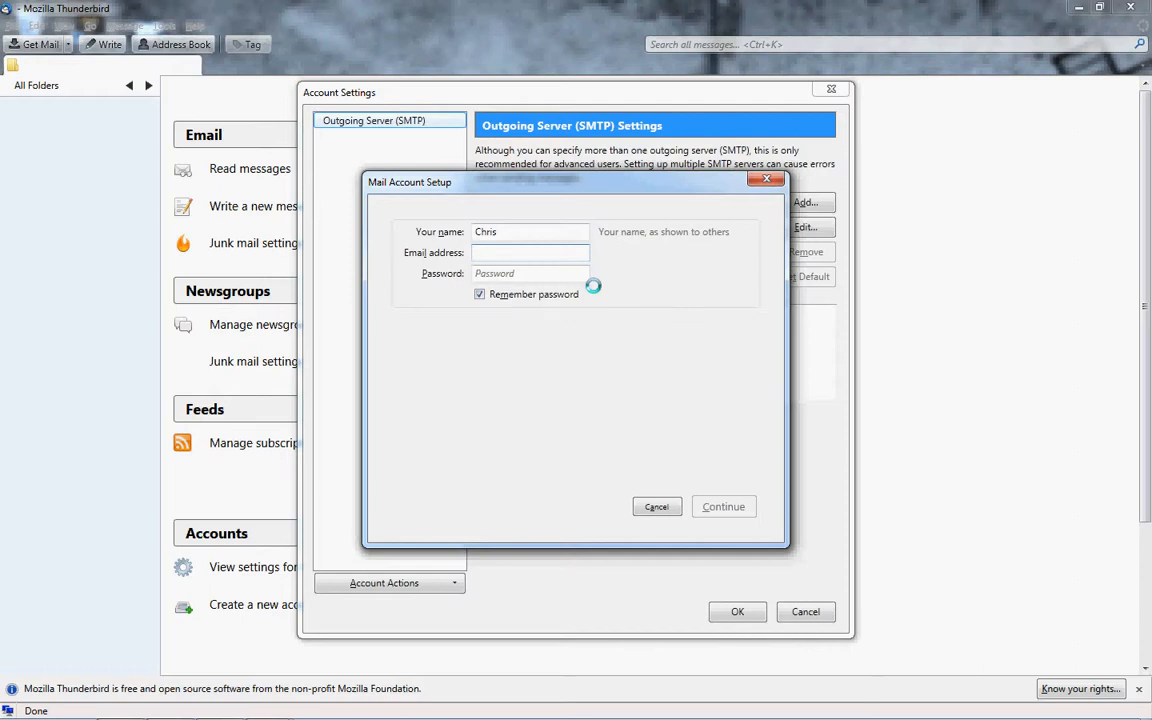
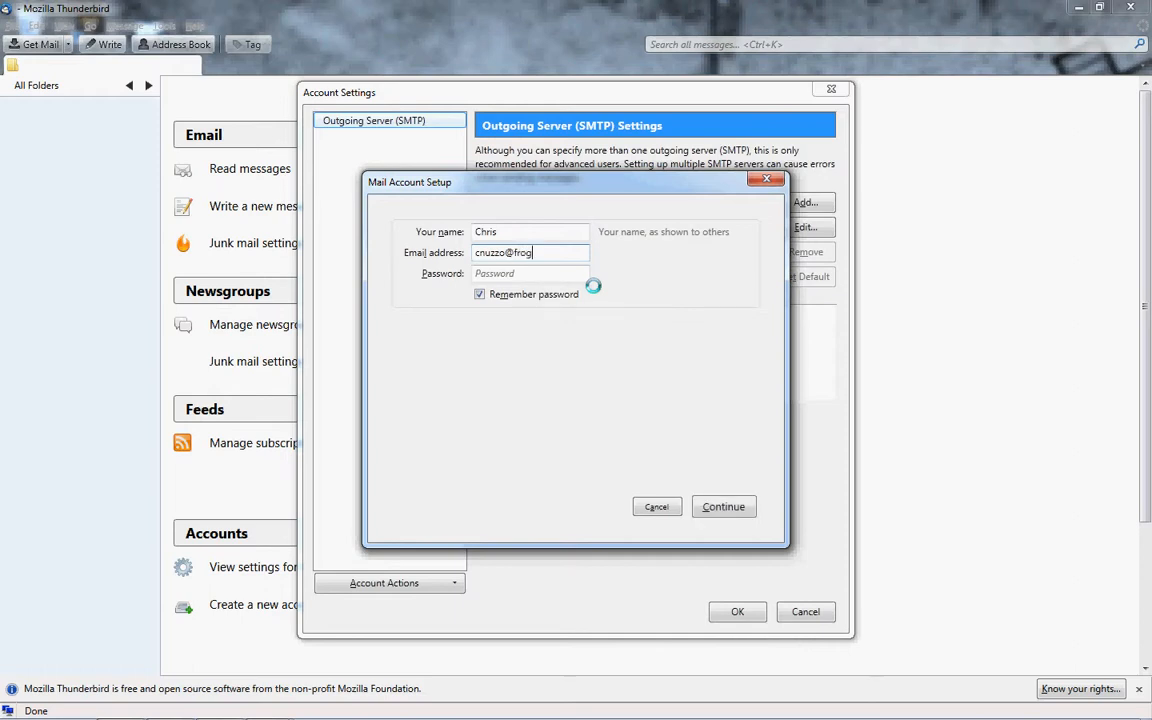
{"action": "key", "text": "Tab"}
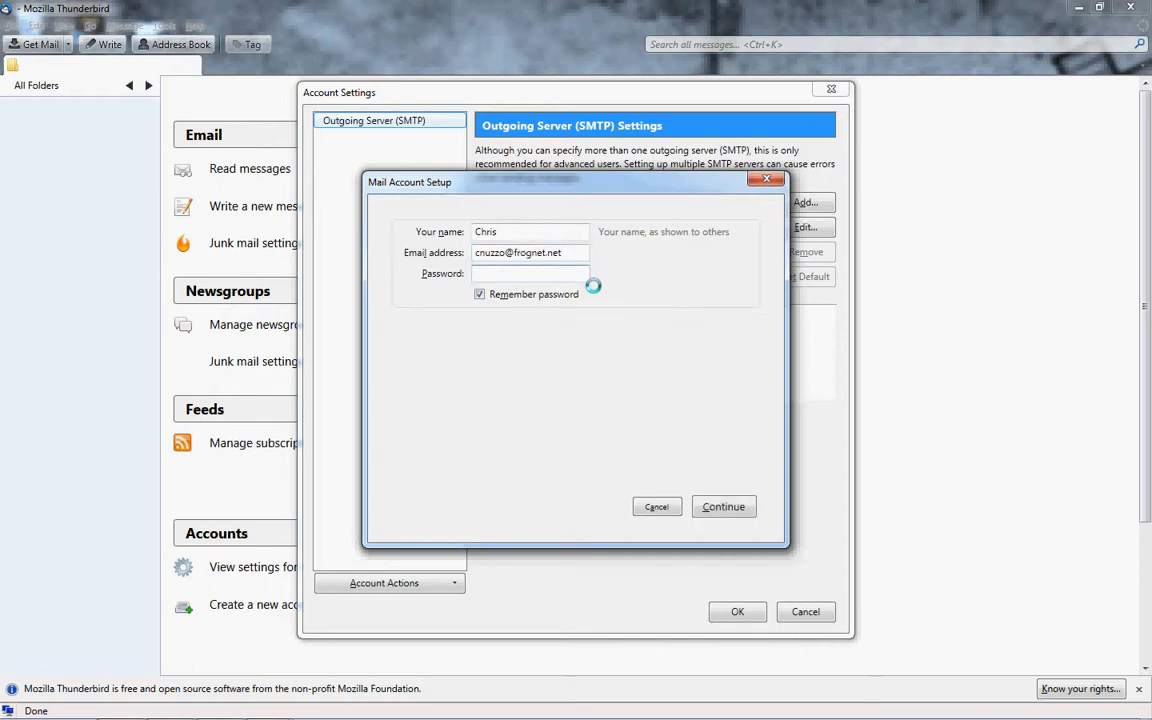
{"action": "type", "text": "••••••••••"}
{"action": "left_click", "coordinate": [480, 294]}
{"action": "left_click", "coordinate": [734, 506]}
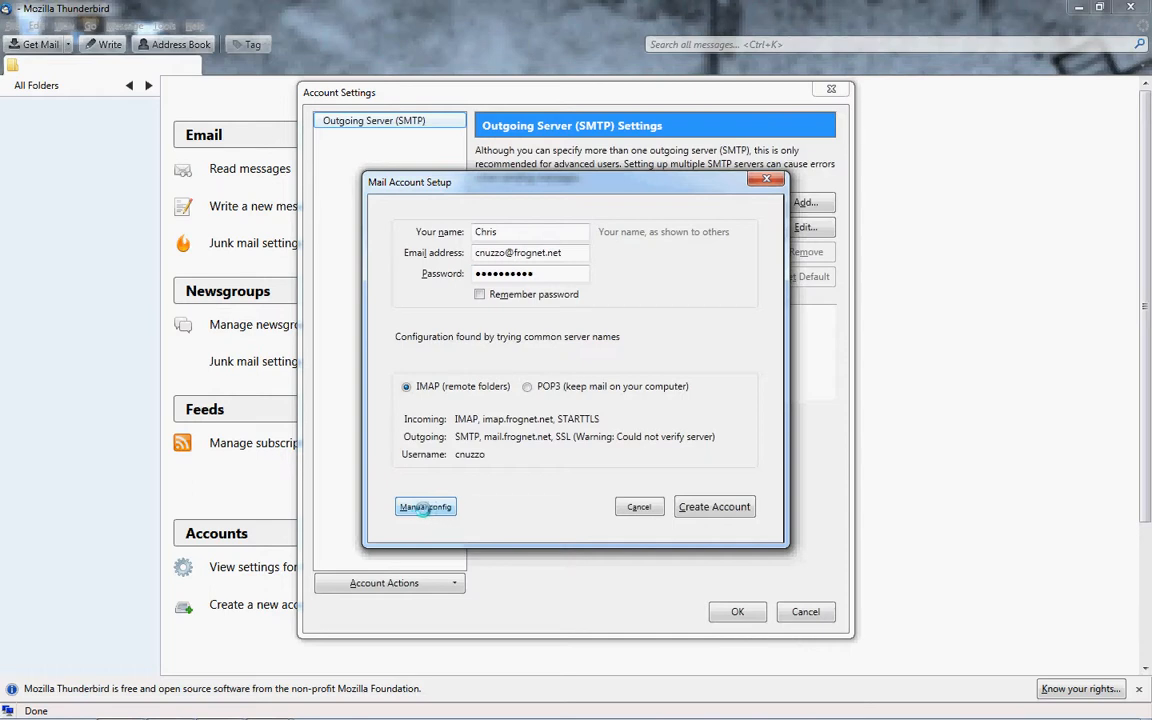
Switch to manual config and set incoming mail to POP3 on mail.frognet.net.
{"action": "left_click", "coordinate": [425, 507]}
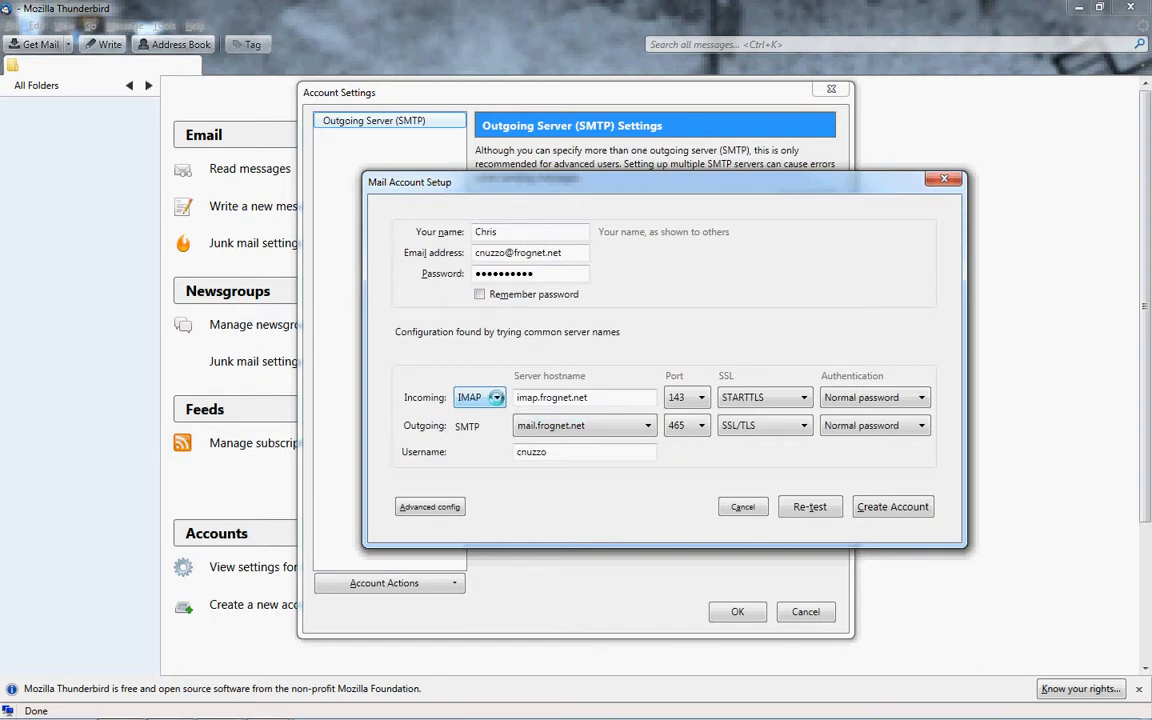
{"action": "left_click", "coordinate": [478, 397]}
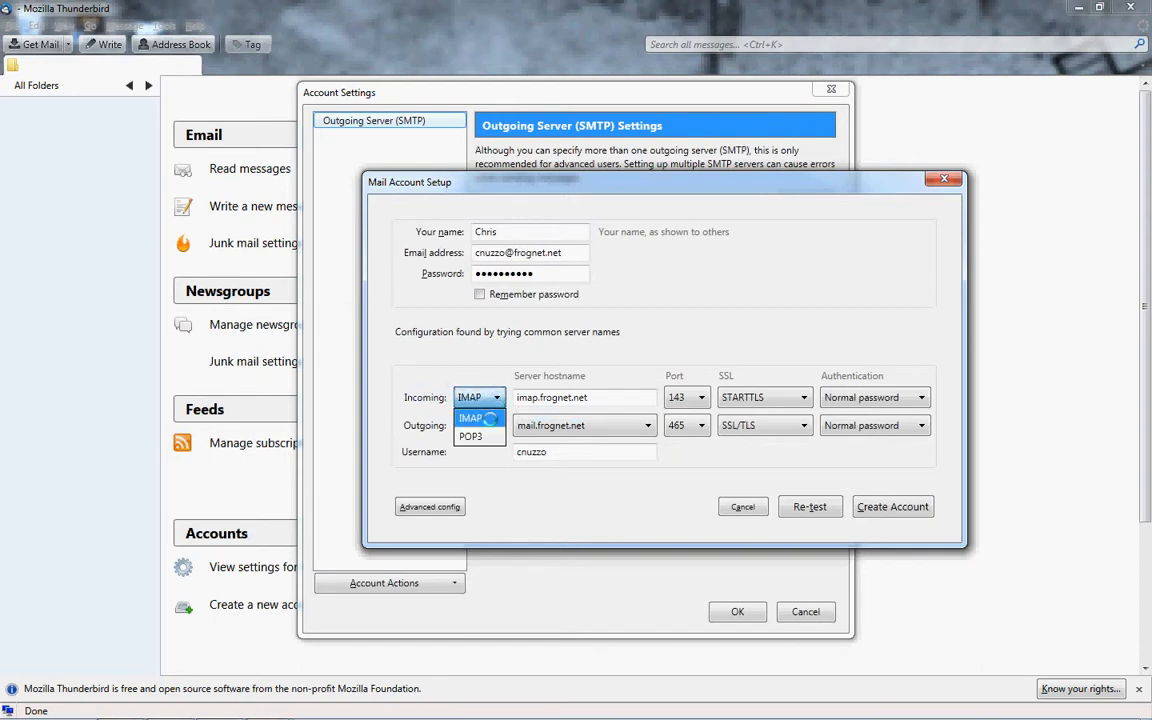
{"action": "left_click", "coordinate": [472, 437]}
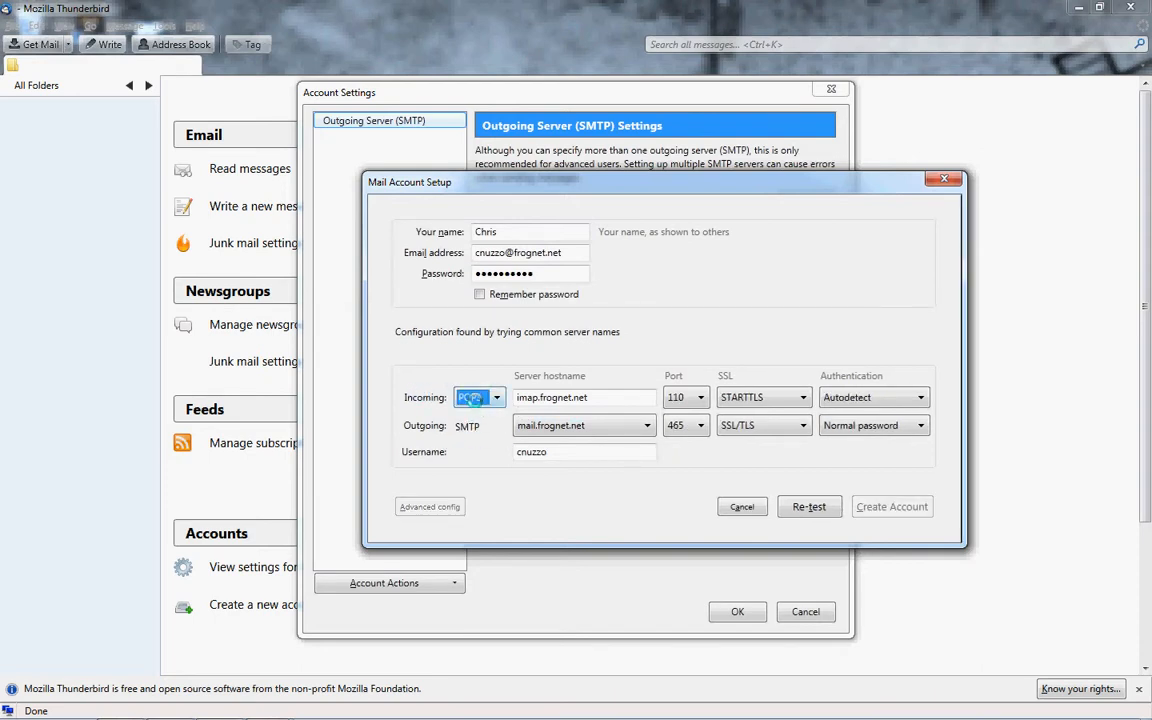
{"action": "key", "text": "Tab"}
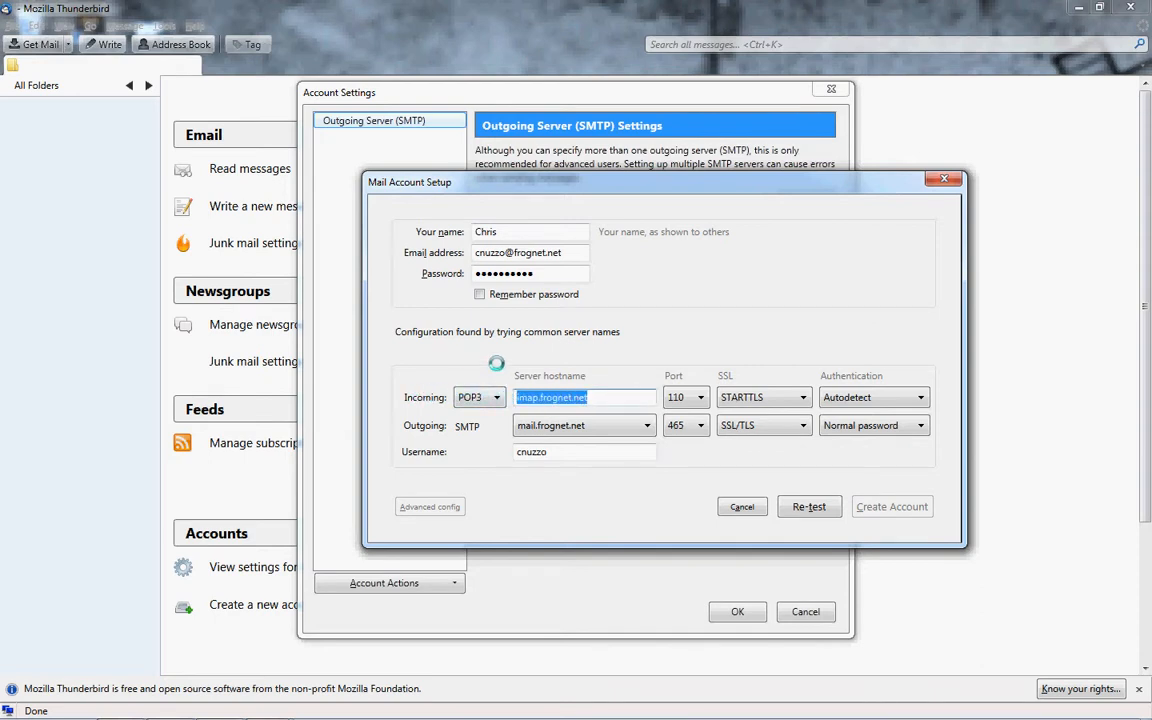
{"action": "type", "text": "mail.frog"}
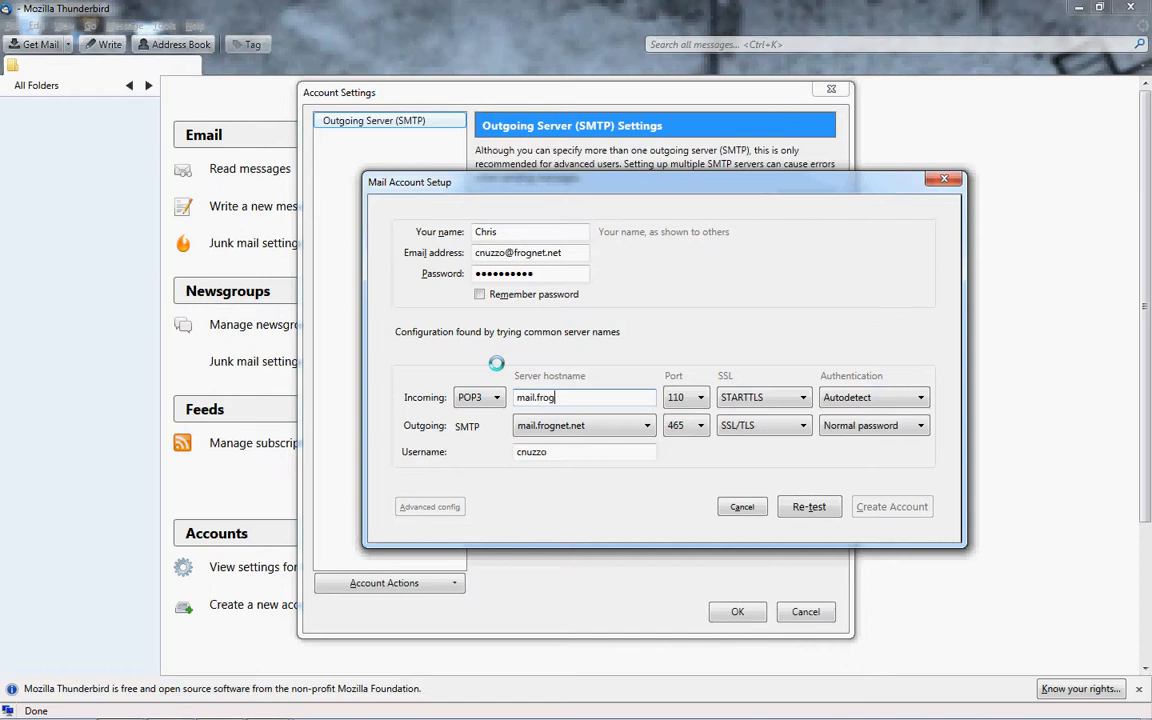
{"action": "type", "text": "net.net"}
Set incoming security to SSL/TLS with Normal password authentication and create the account.
{"action": "left_click", "coordinate": [766, 399]}
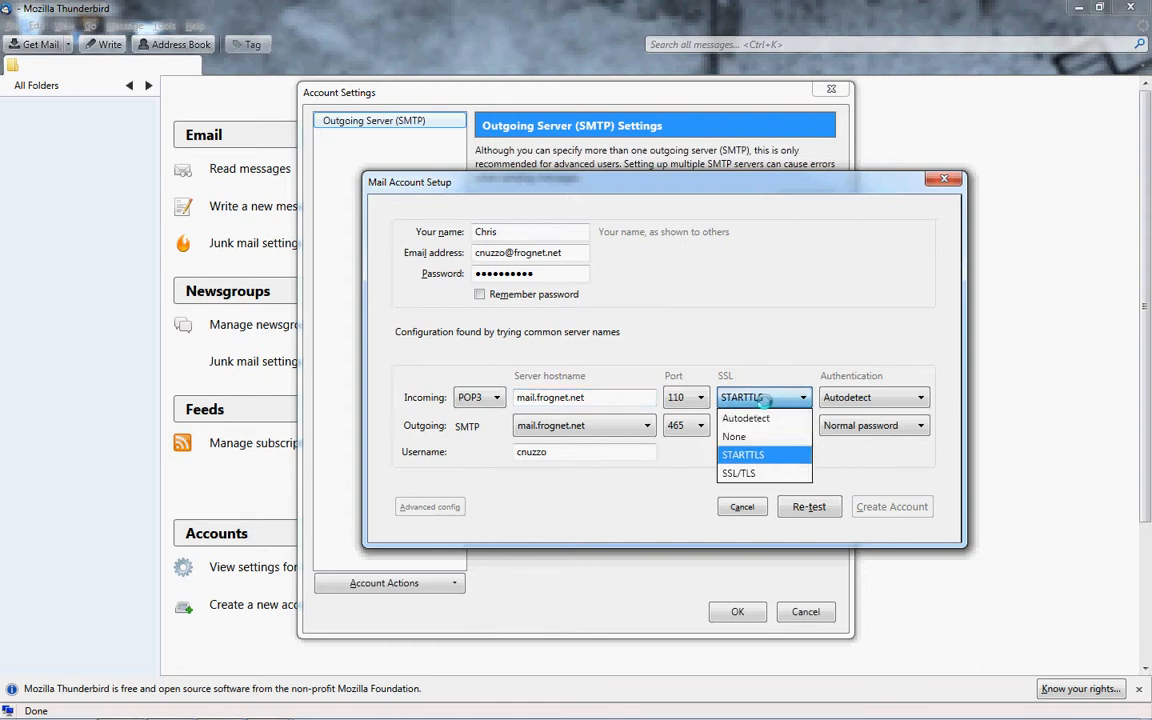
{"action": "left_click", "coordinate": [739, 474]}
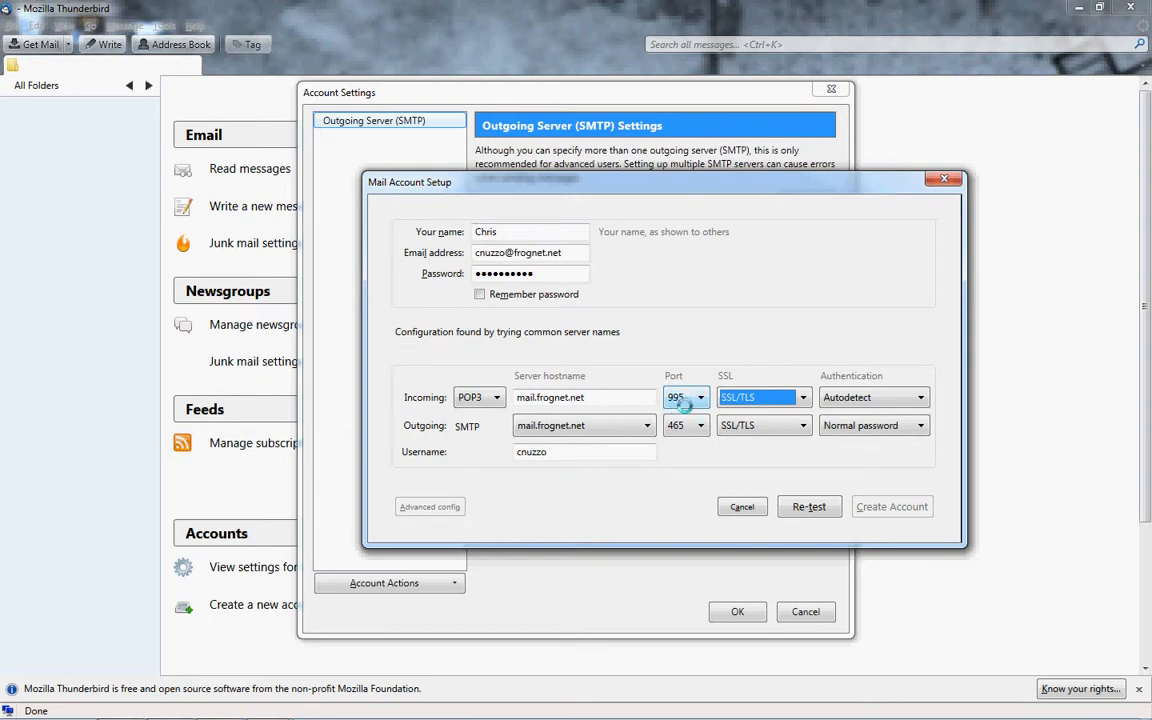
{"action": "left_click", "coordinate": [870, 397]}
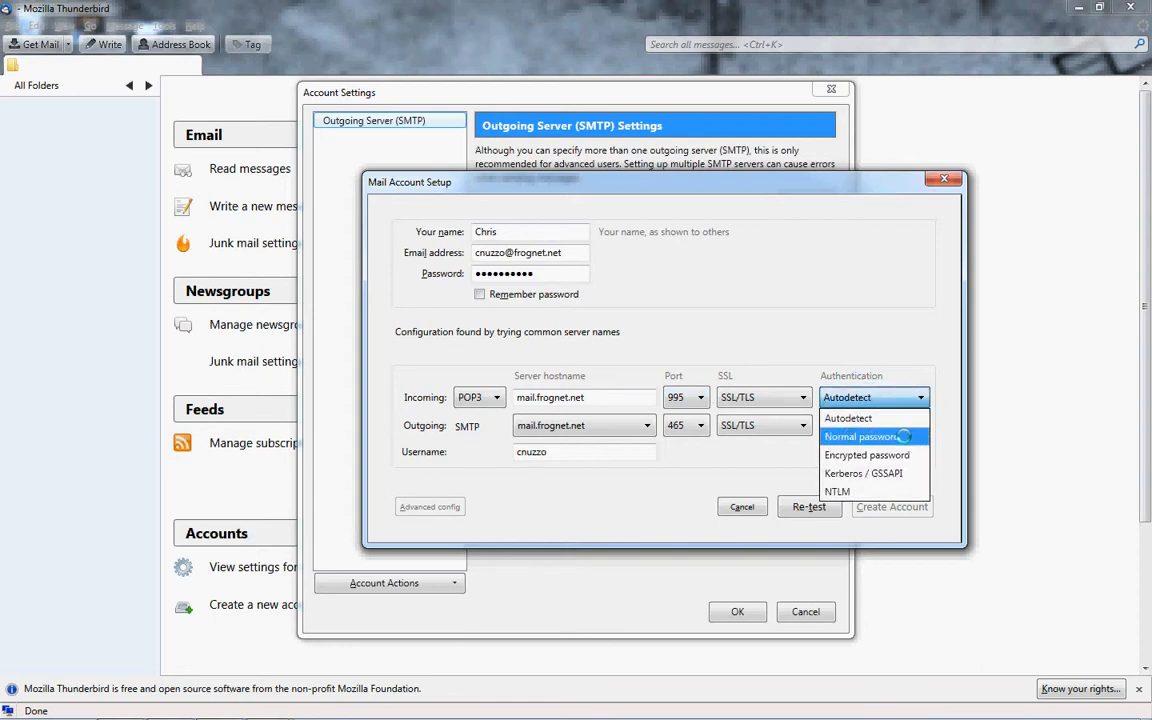
{"action": "left_click", "coordinate": [845, 437]}
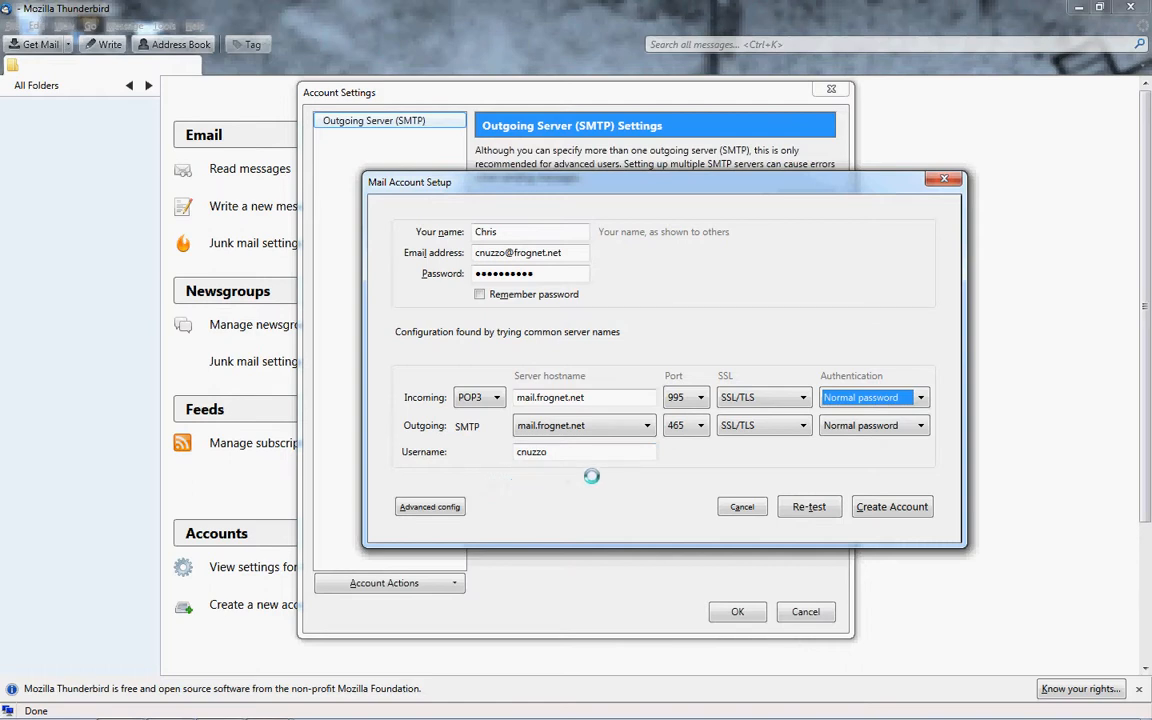
{"action": "left_click", "coordinate": [900, 506]}
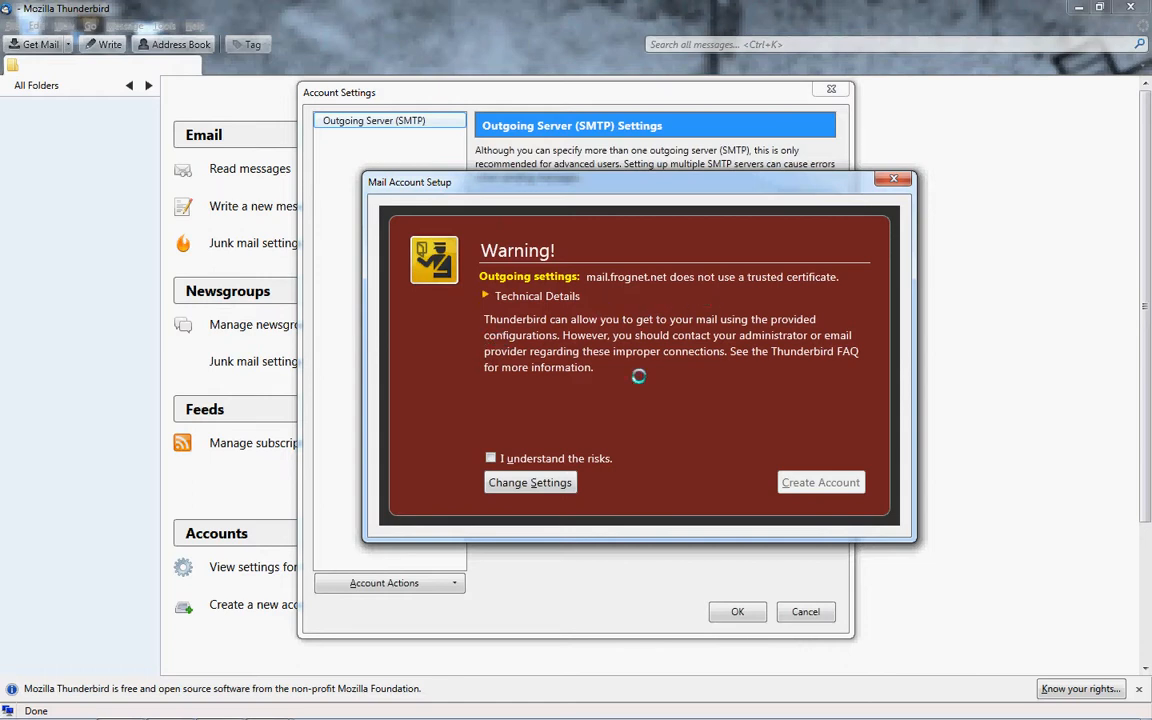
Acknowledge the certificate risks and continue creating the account.
{"action": "left_click", "coordinate": [490, 458]}
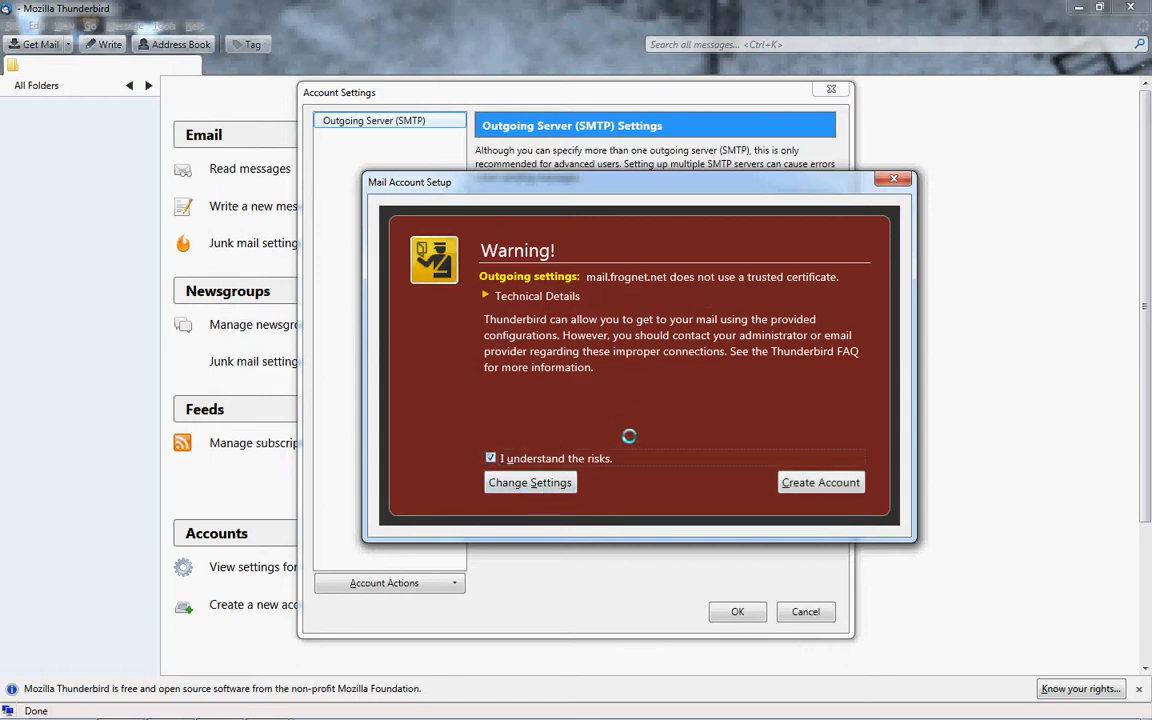
{"action": "left_click", "coordinate": [830, 483]}
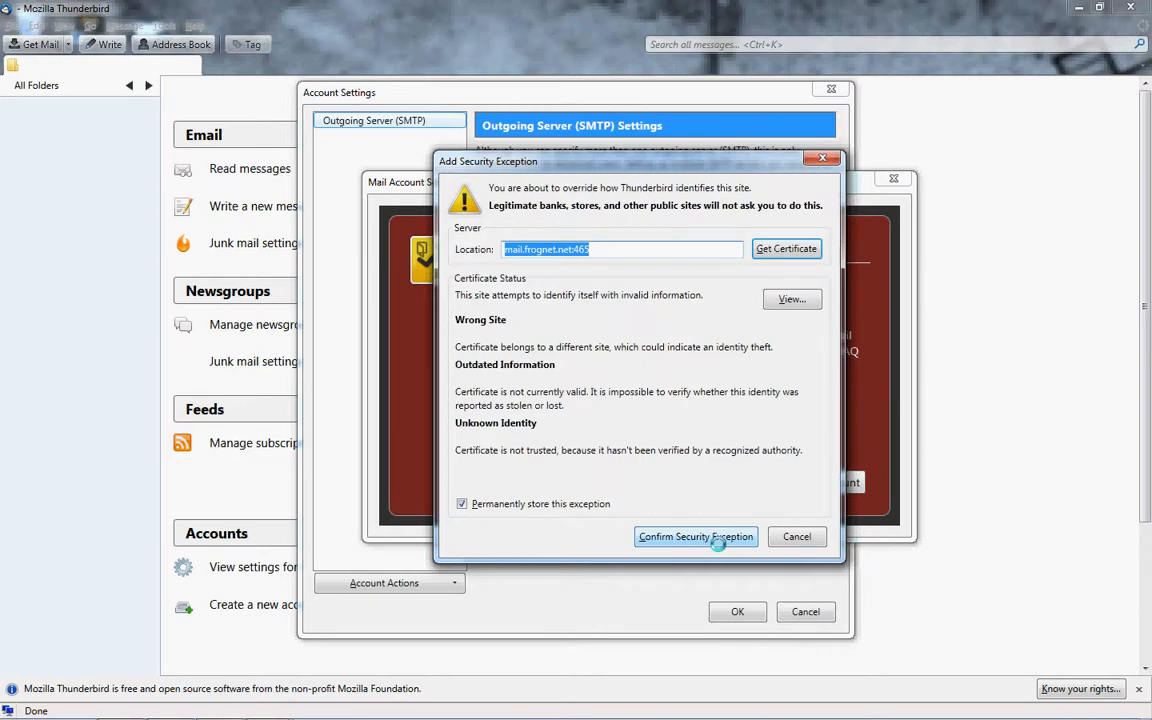
Confirm security exceptions for mail.frognet.net on ports 465 and 995.
{"action": "left_click", "coordinate": [718, 540]}
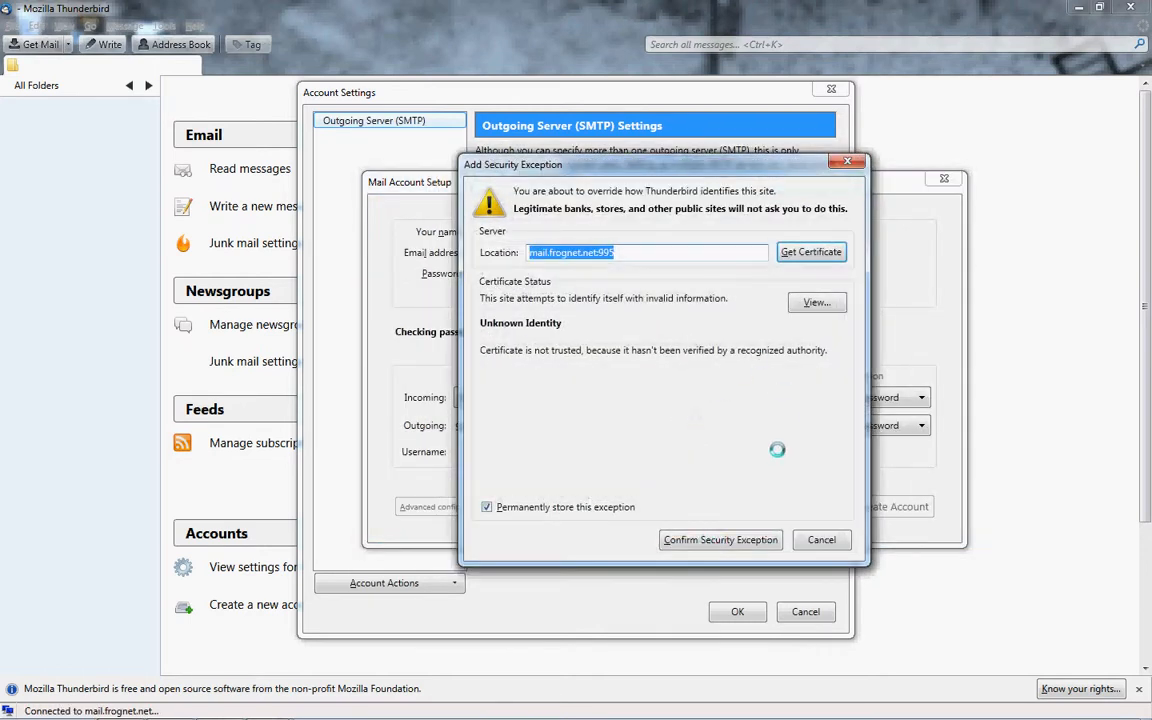
{"action": "left_click", "coordinate": [736, 541]}
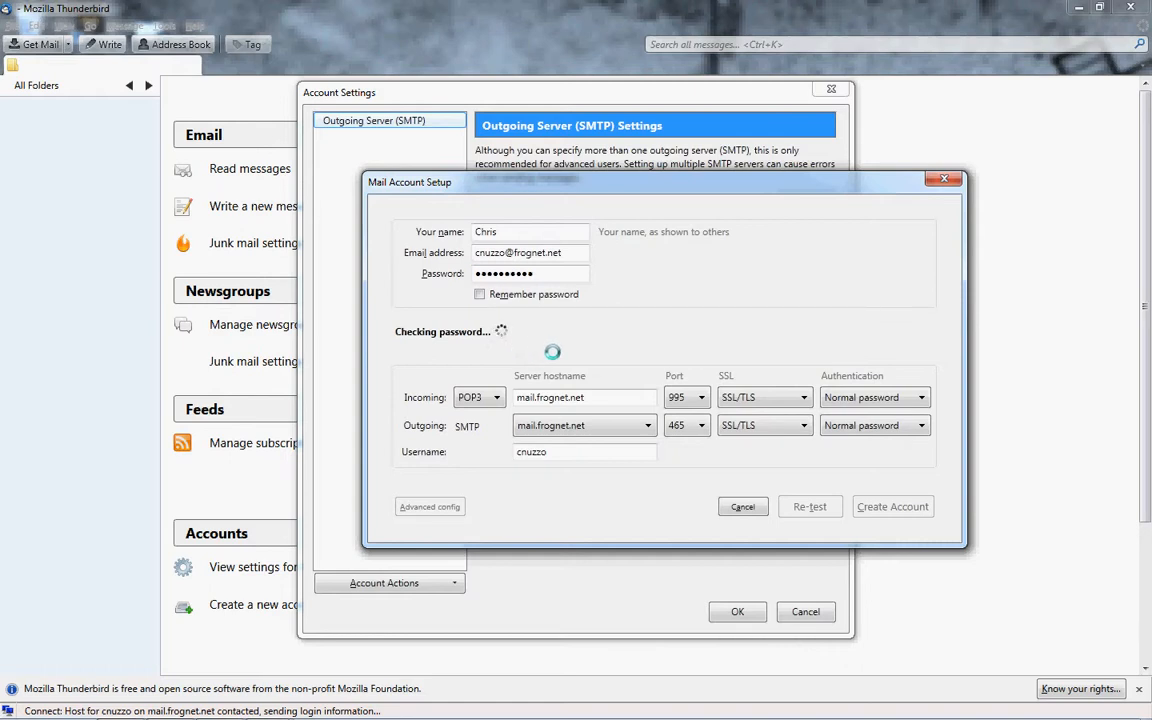
{"action": "left_click", "coordinate": [585, 453]}
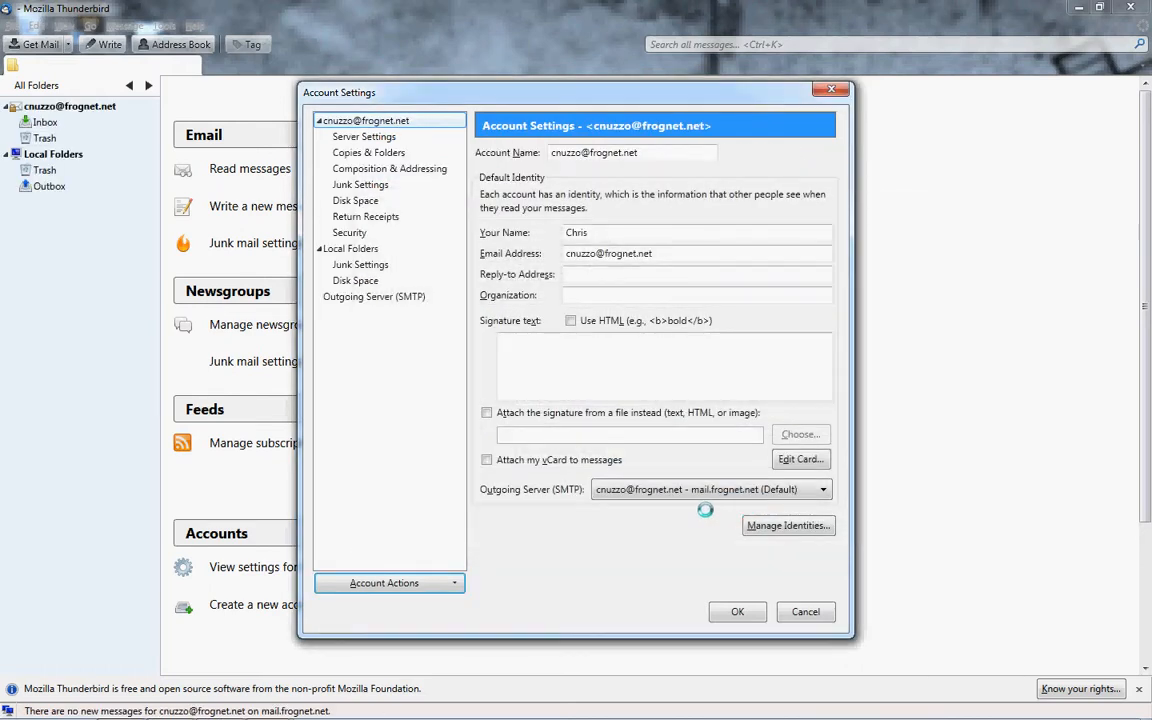
Close Account Settings and open the new account's Inbox with its 11 messages.
{"action": "left_click", "coordinate": [373, 119]}
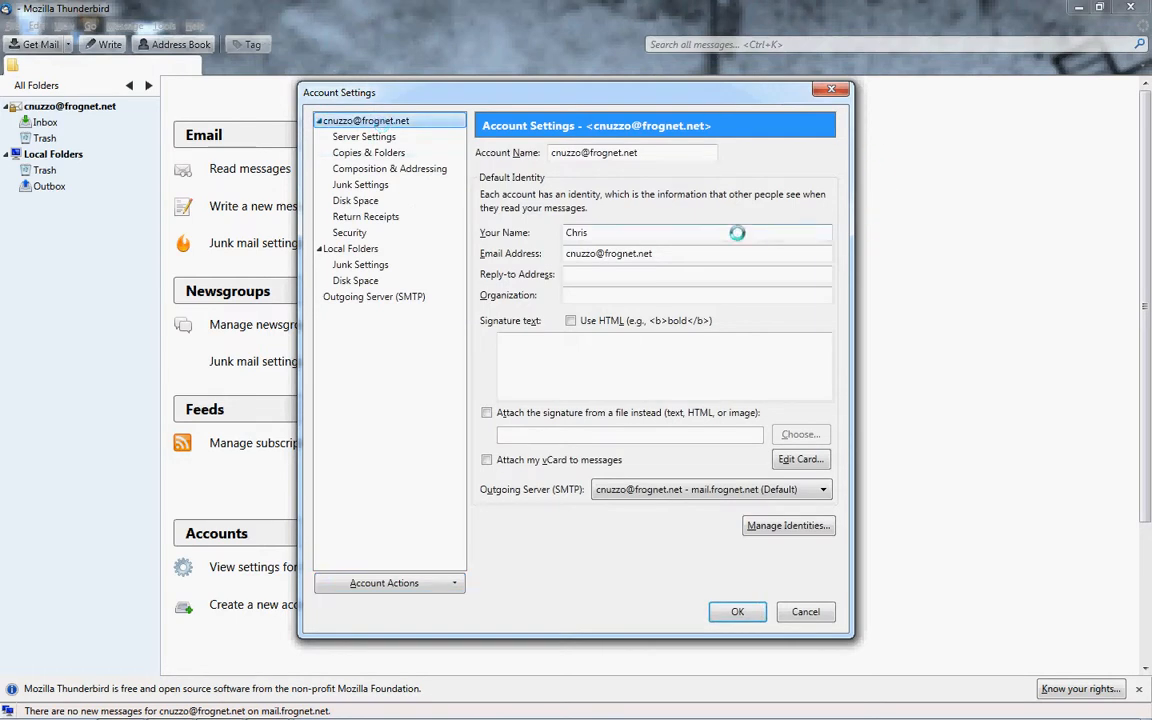
{"action": "left_click", "coordinate": [739, 610]}
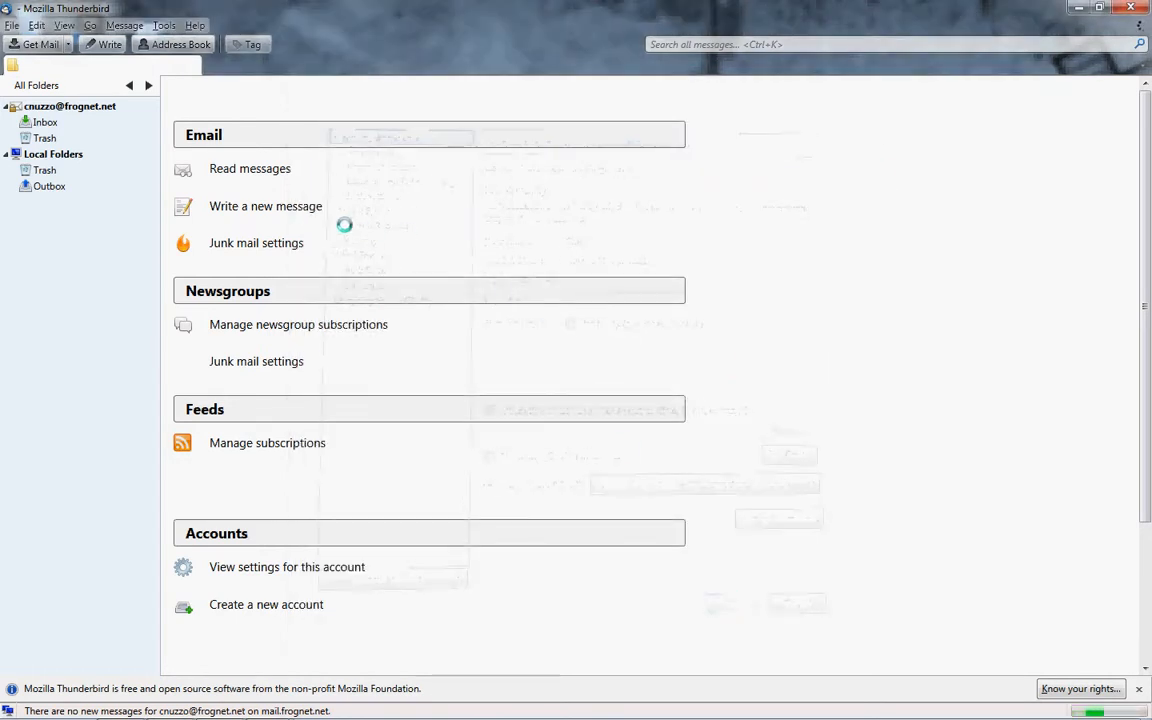
{"action": "left_click", "coordinate": [130, 106]}
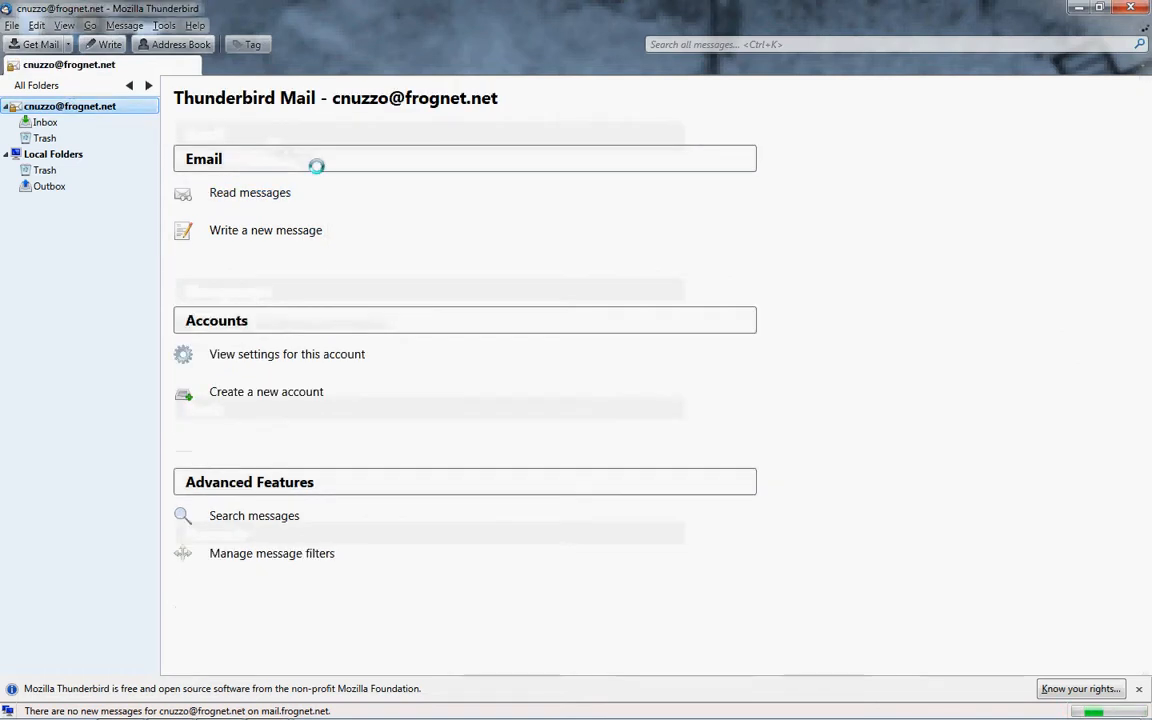
{"action": "left_click", "coordinate": [260, 194]}
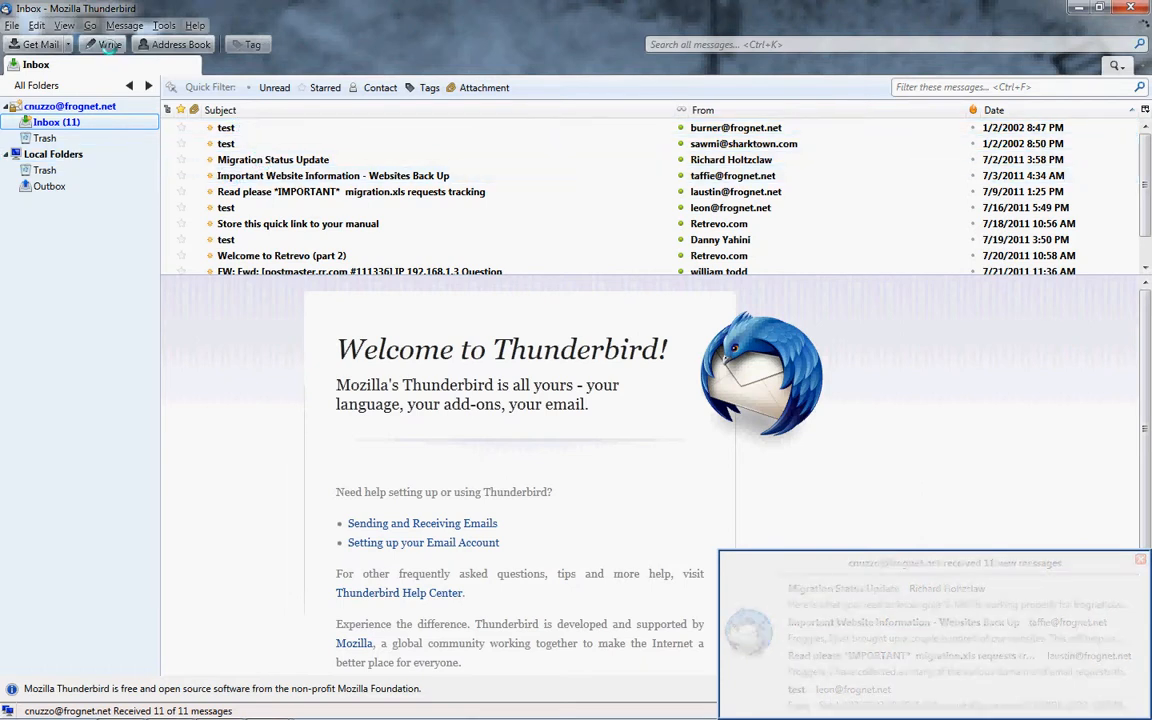
Send a message with subject and body 'test' to the account's own address, then get mail.
{"action": "left_click", "coordinate": [109, 45]}
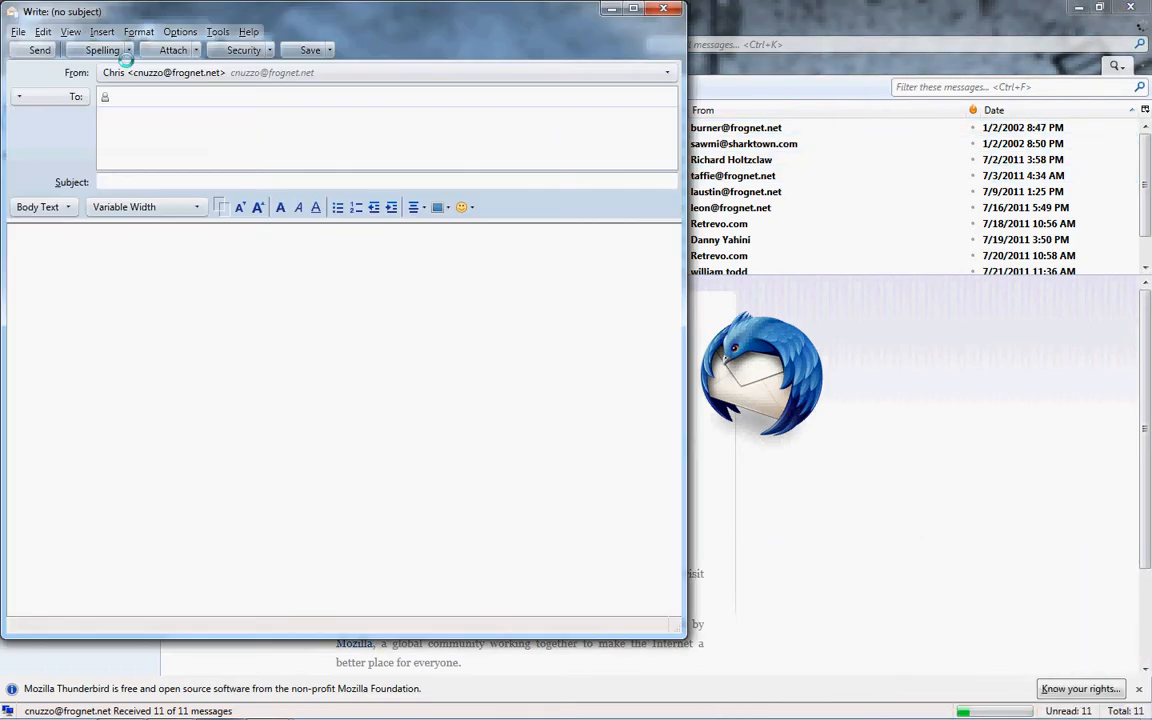
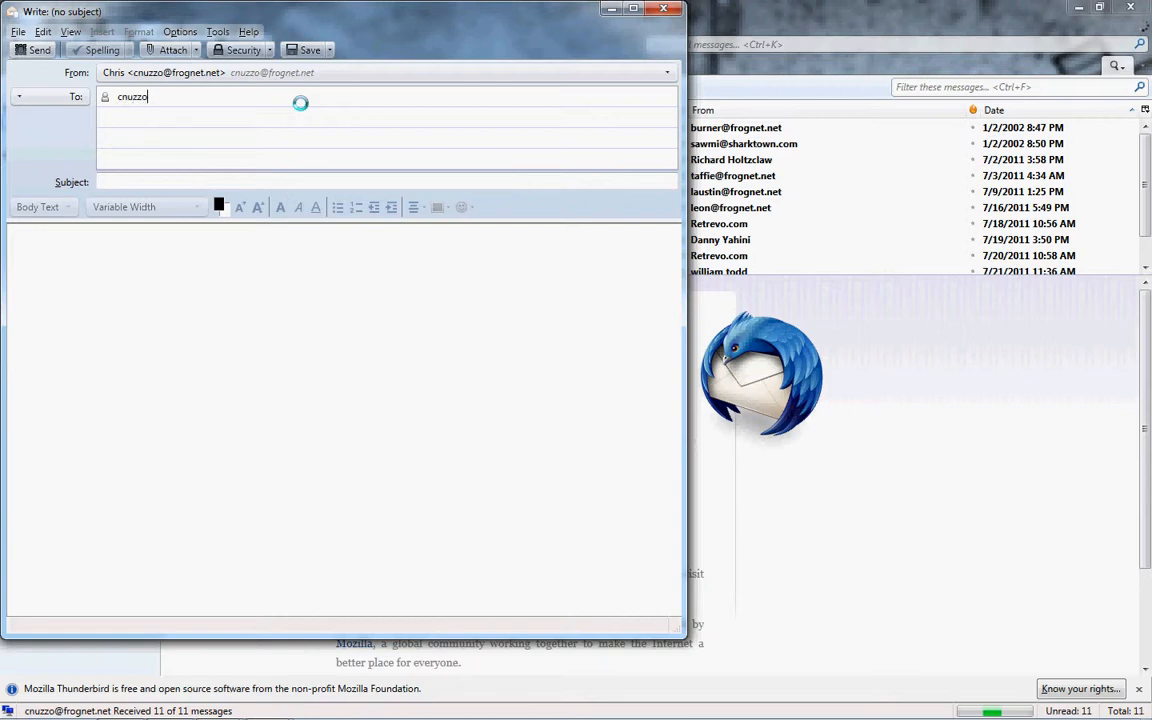
{"action": "key", "text": "Tab"}
{"action": "type", "text": "test"}
{"action": "key", "text": "Tab"}
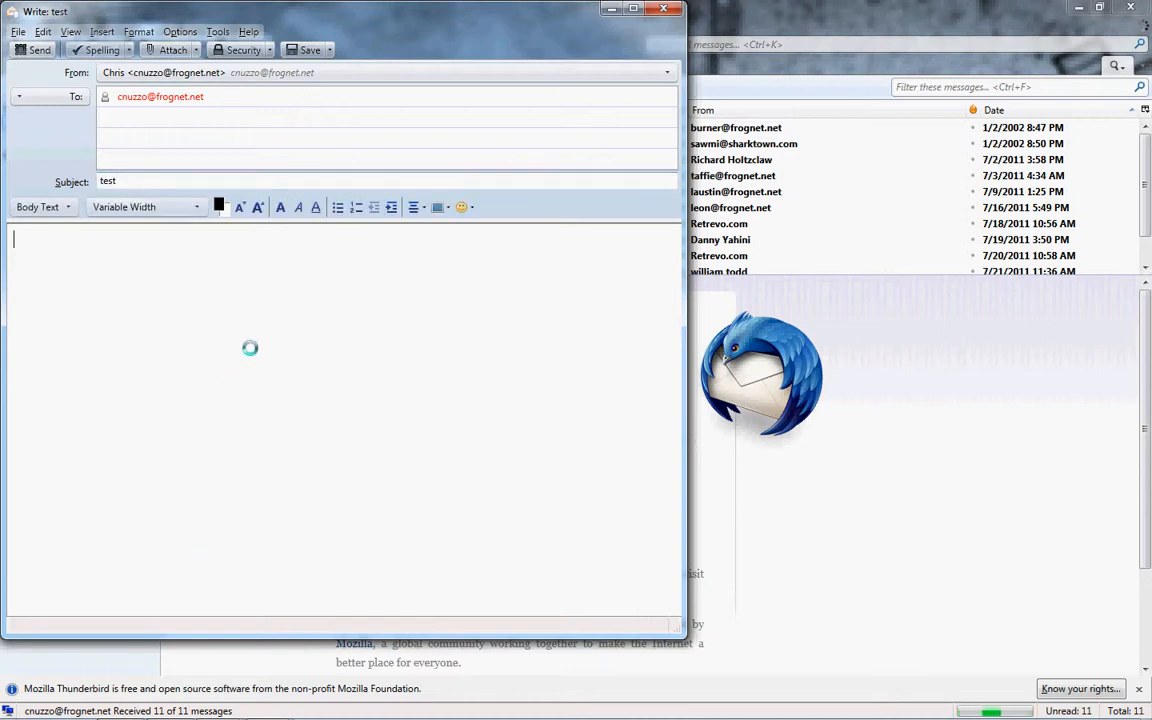
{"action": "type", "text": "test"}
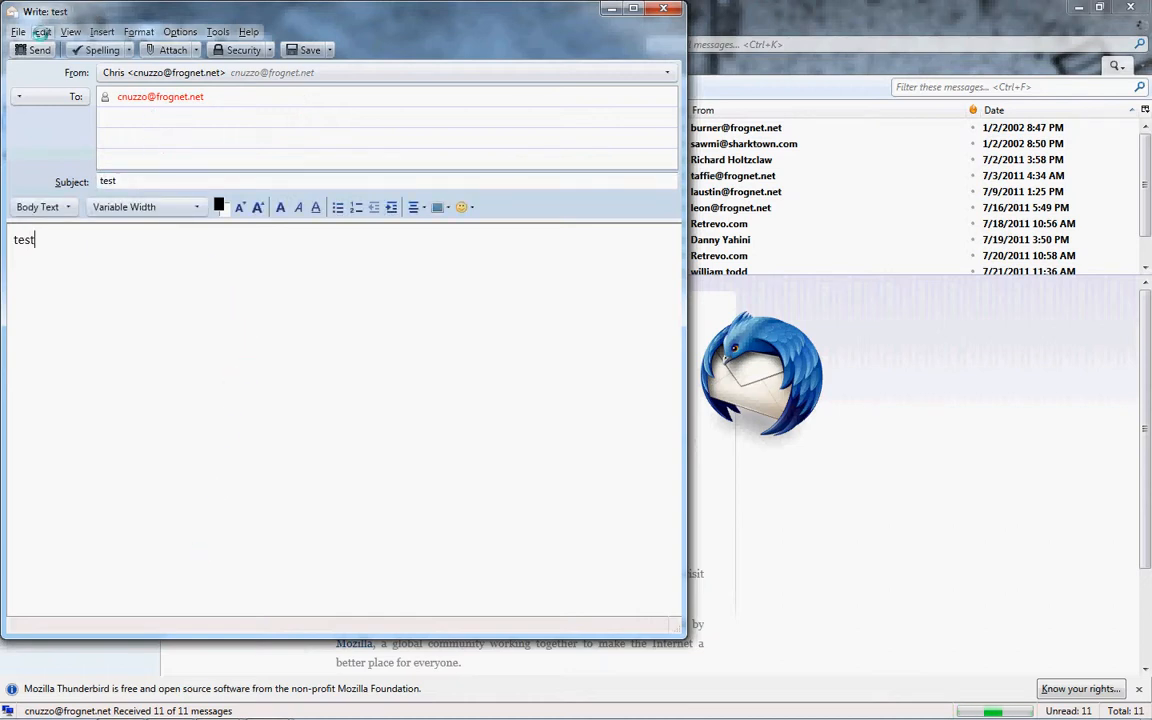
{"action": "left_click", "coordinate": [36, 49]}
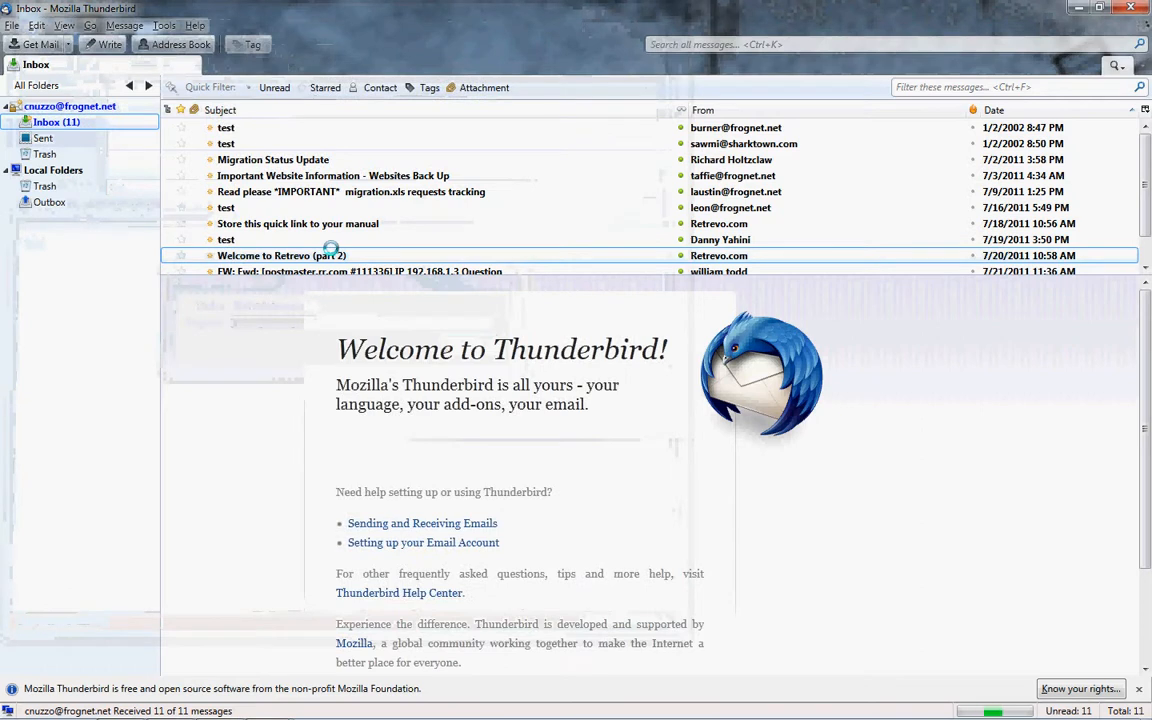
{"action": "left_click", "coordinate": [33, 44]}
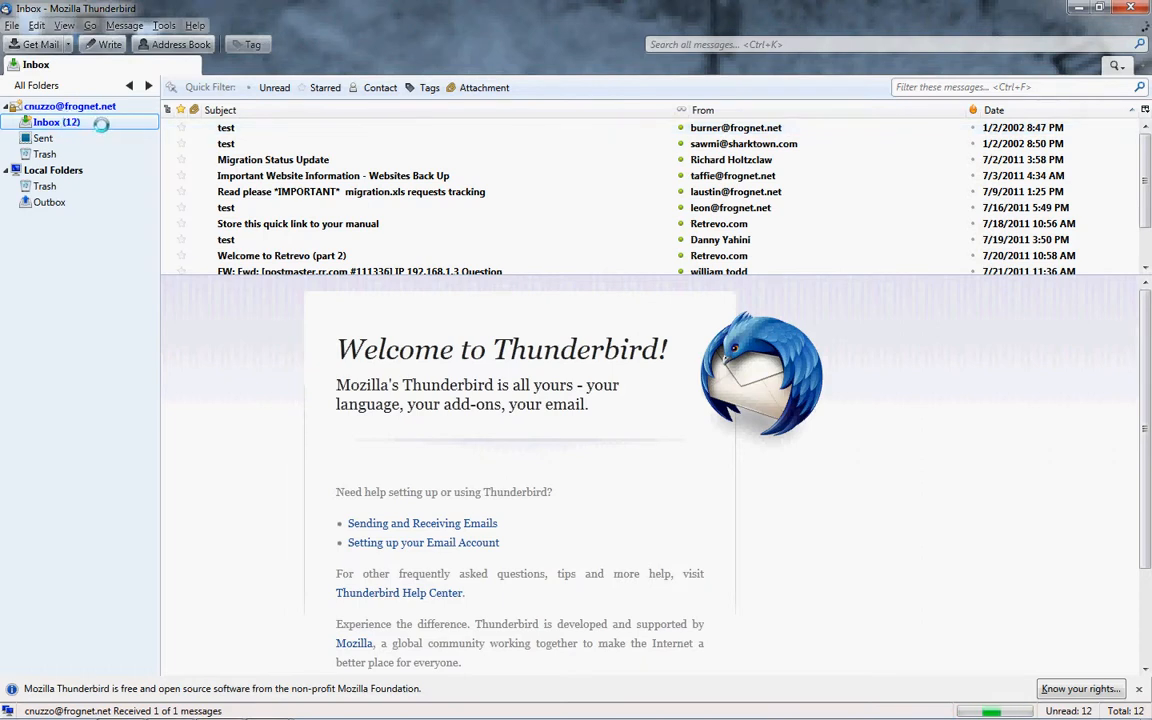
Preview the received 'test' message in the reading pane.
{"action": "scroll", "coordinate": [365, 170], "scroll_direction": "down", "scroll_amount": 1}
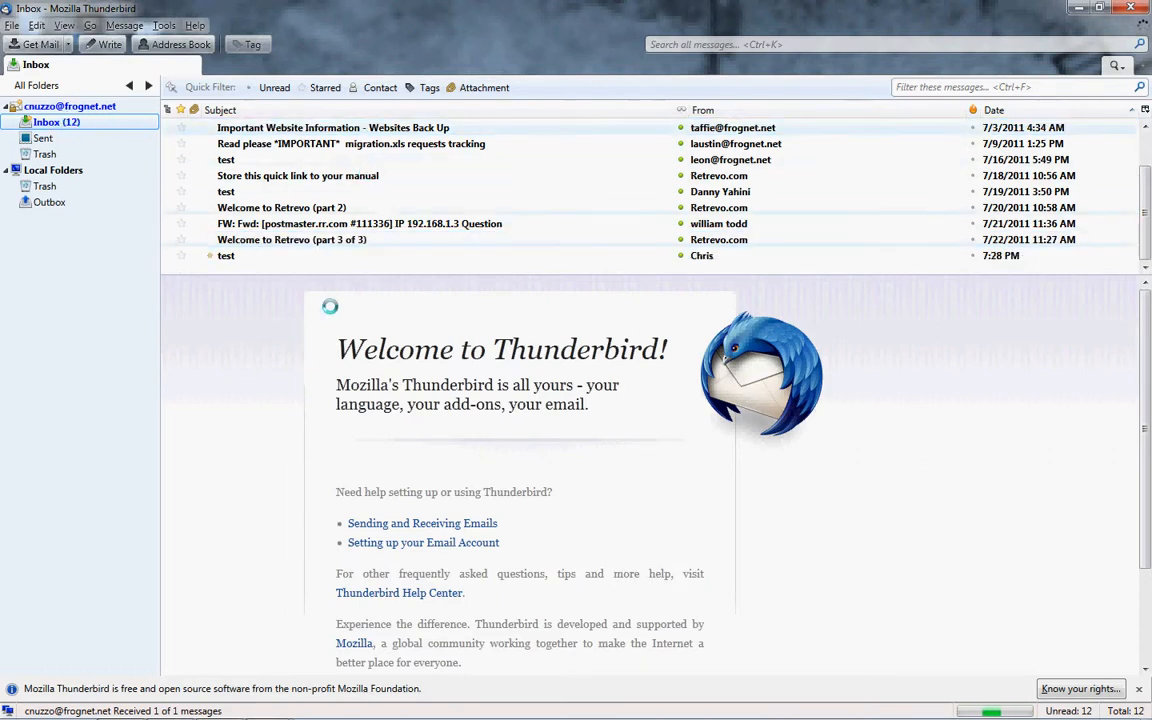
{"action": "left_click", "coordinate": [294, 256]}
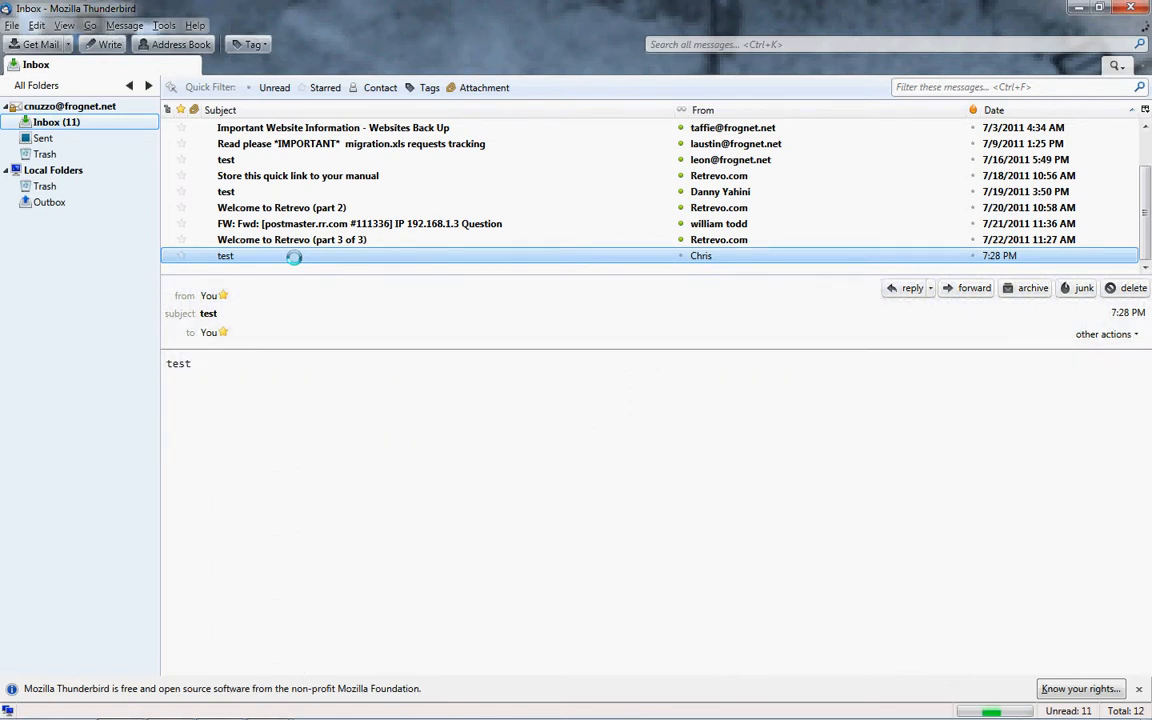
{"action": "scroll", "coordinate": [318, 187], "scroll_direction": "up", "scroll_amount": 1}
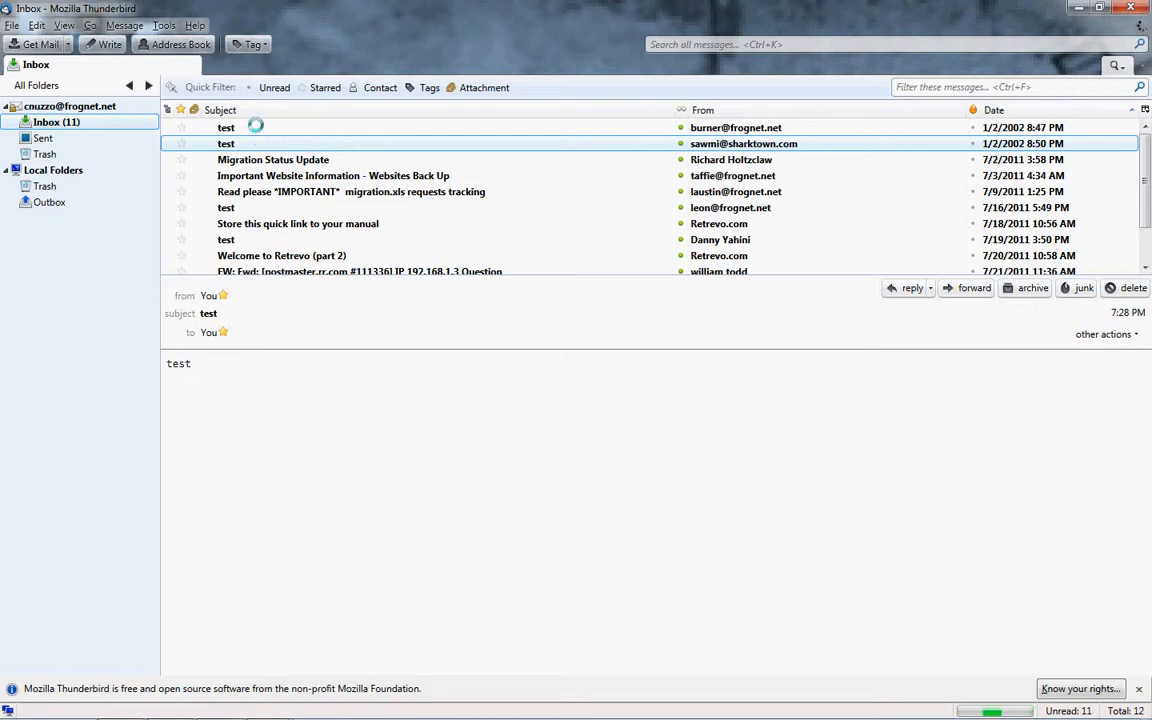
{"action": "left_click", "coordinate": [161, 26]}
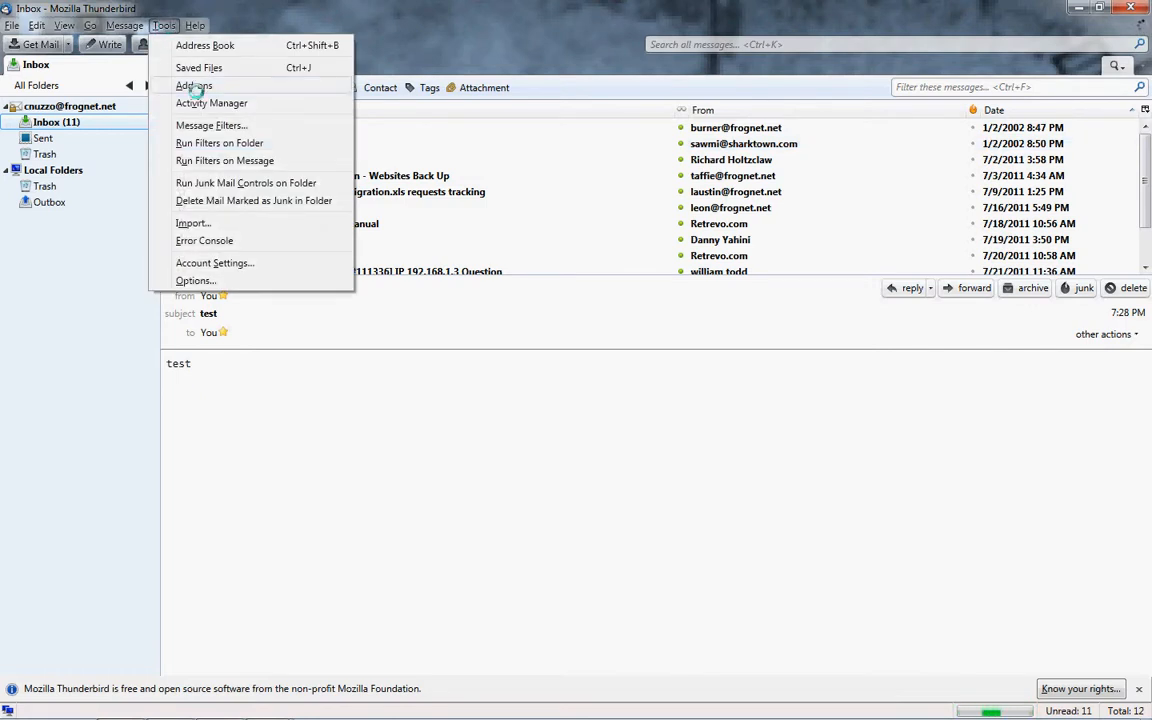
Change the POP incoming server name in Server Settings to mail.google.com.
{"action": "left_click", "coordinate": [209, 263]}
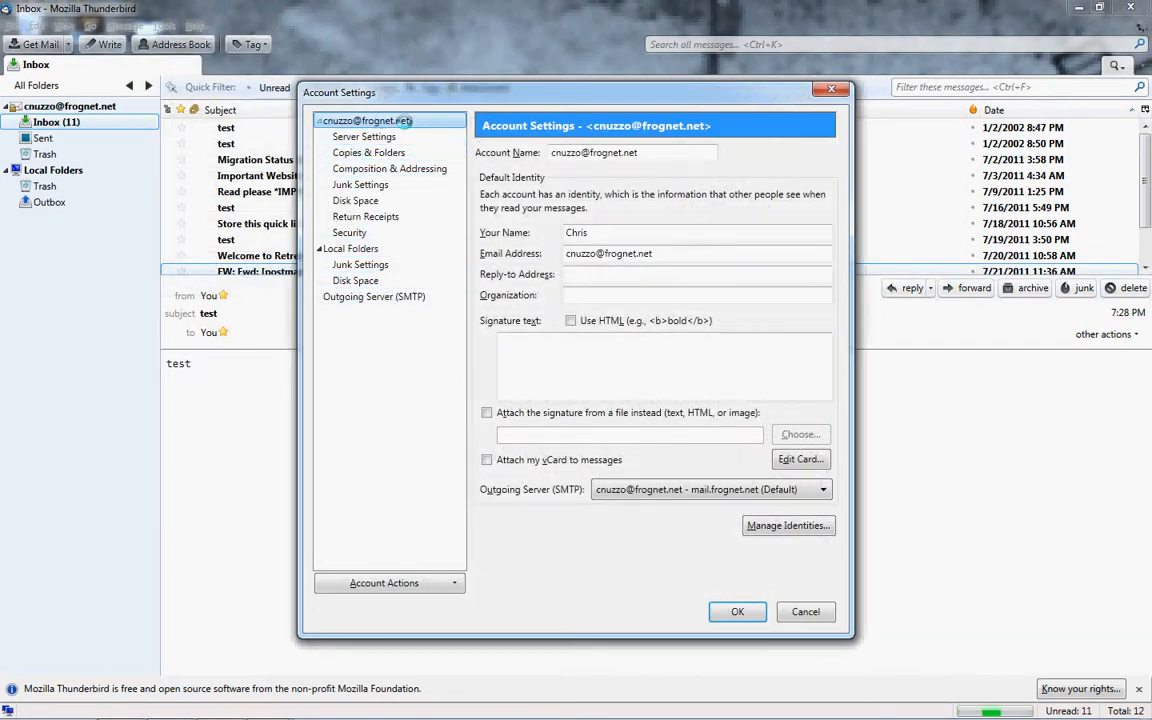
{"action": "left_click", "coordinate": [380, 136]}
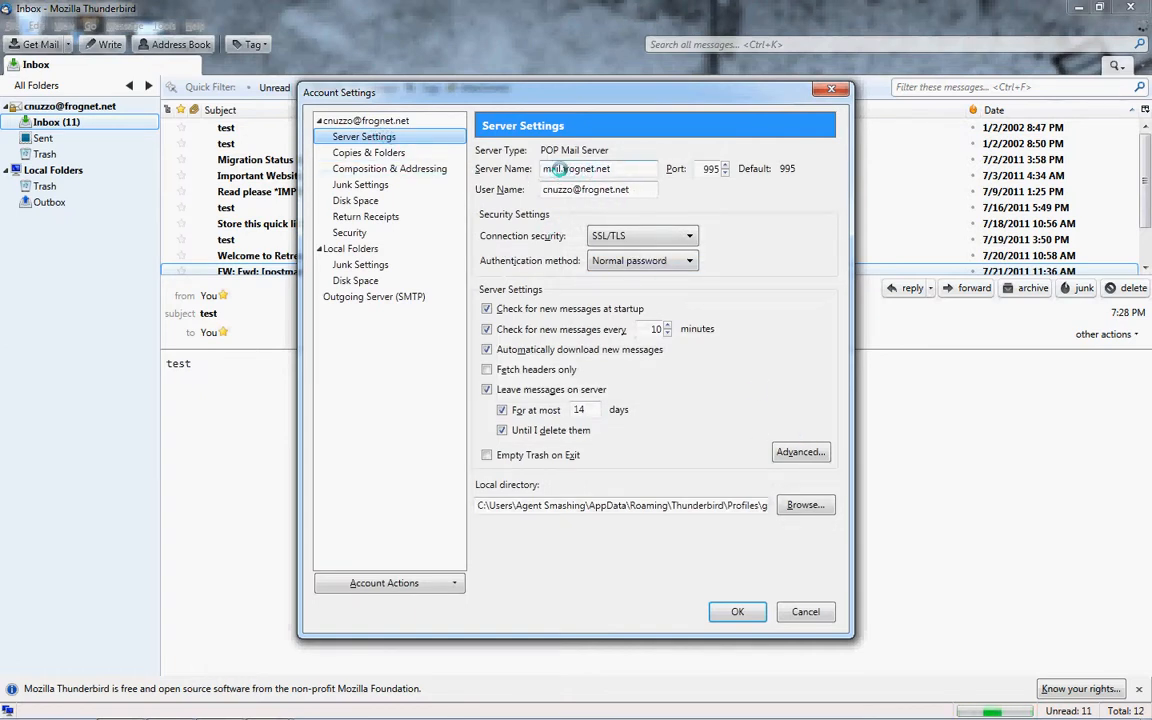
{"action": "left_click_drag", "start_coordinate": [560, 168], "coordinate": [644, 171]}
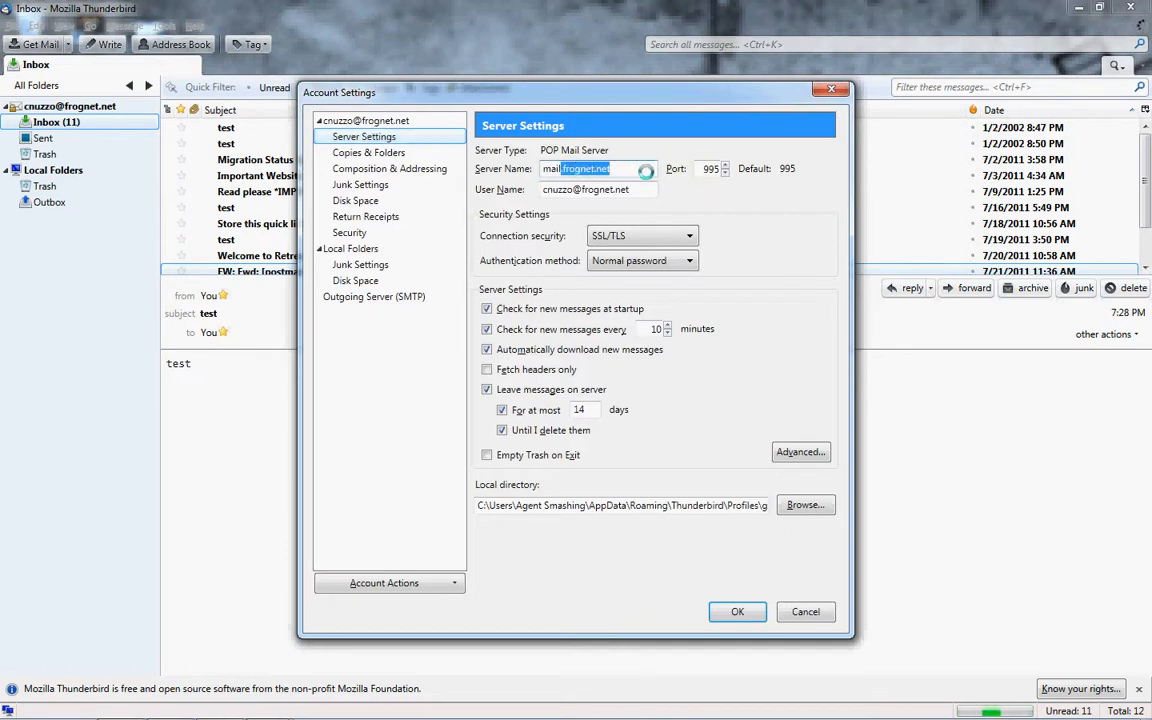
{"action": "key", "text": "BackSpace"}
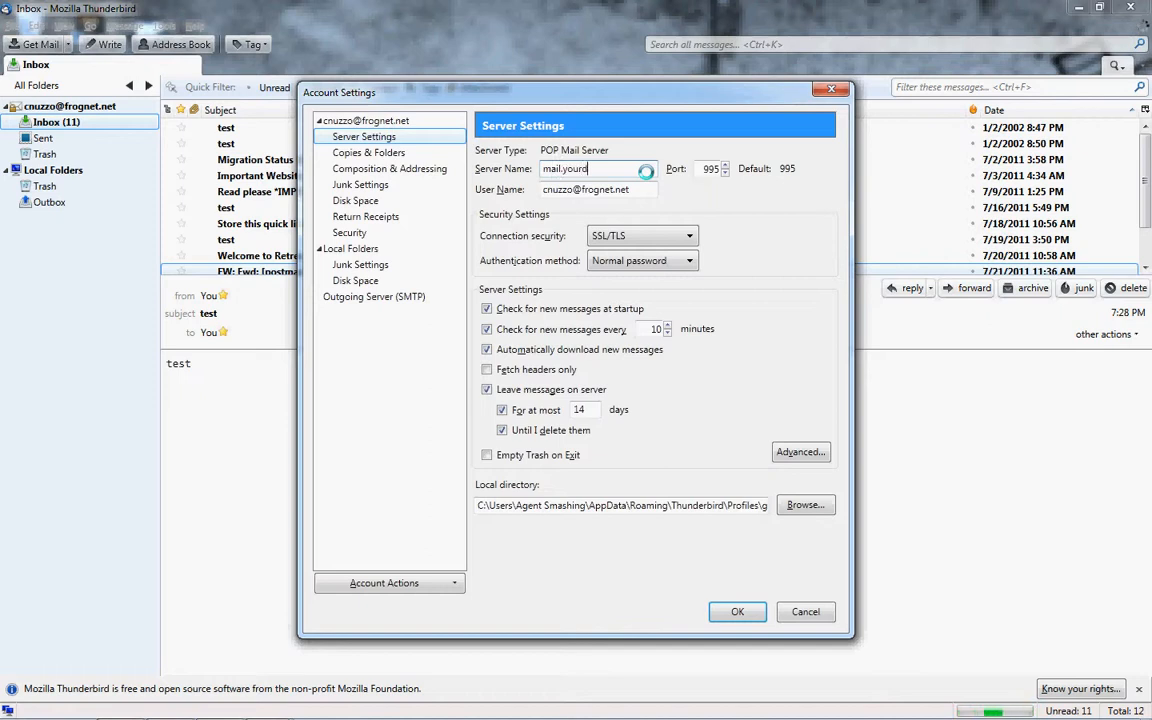
{"action": "type", "text": ".yourdomain.com"}
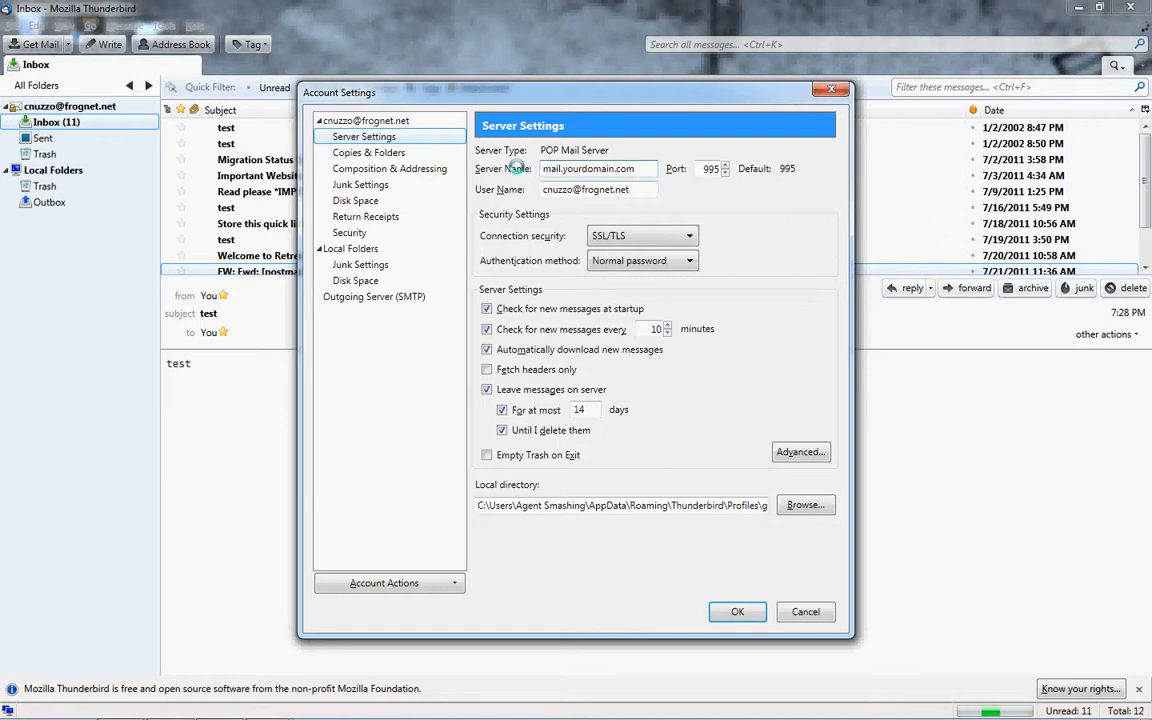
{"action": "left_click_drag", "start_coordinate": [563, 168], "coordinate": [668, 164]}
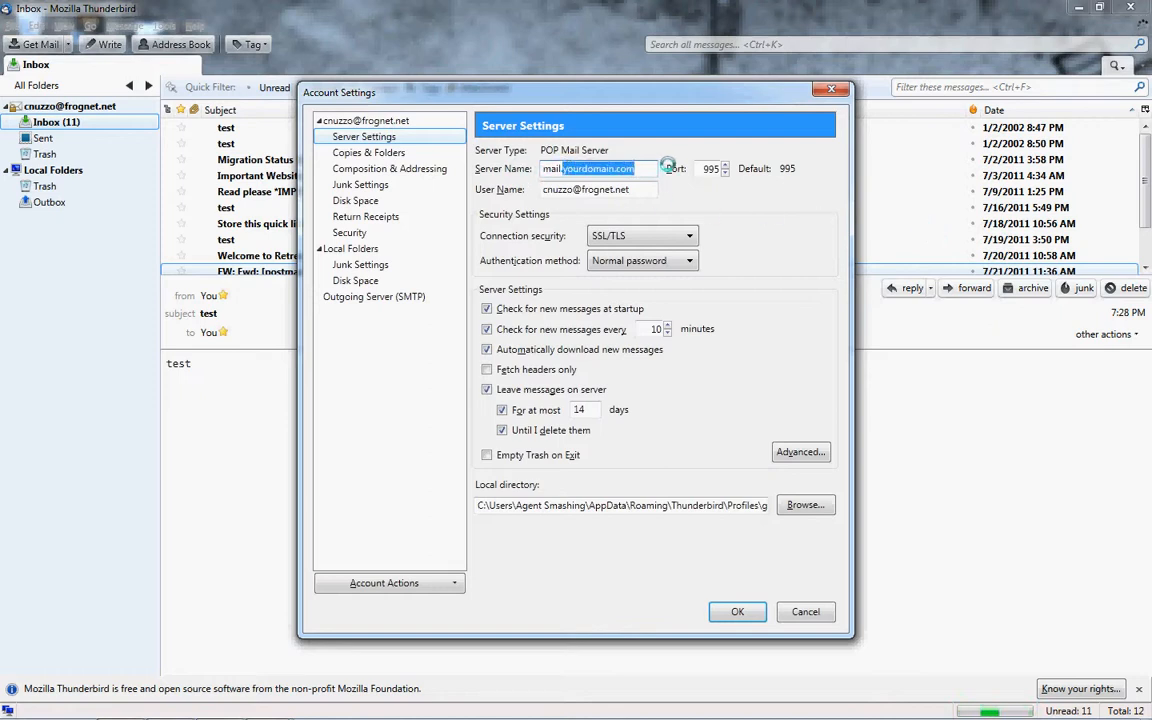
{"action": "type", "text": "google.com"}
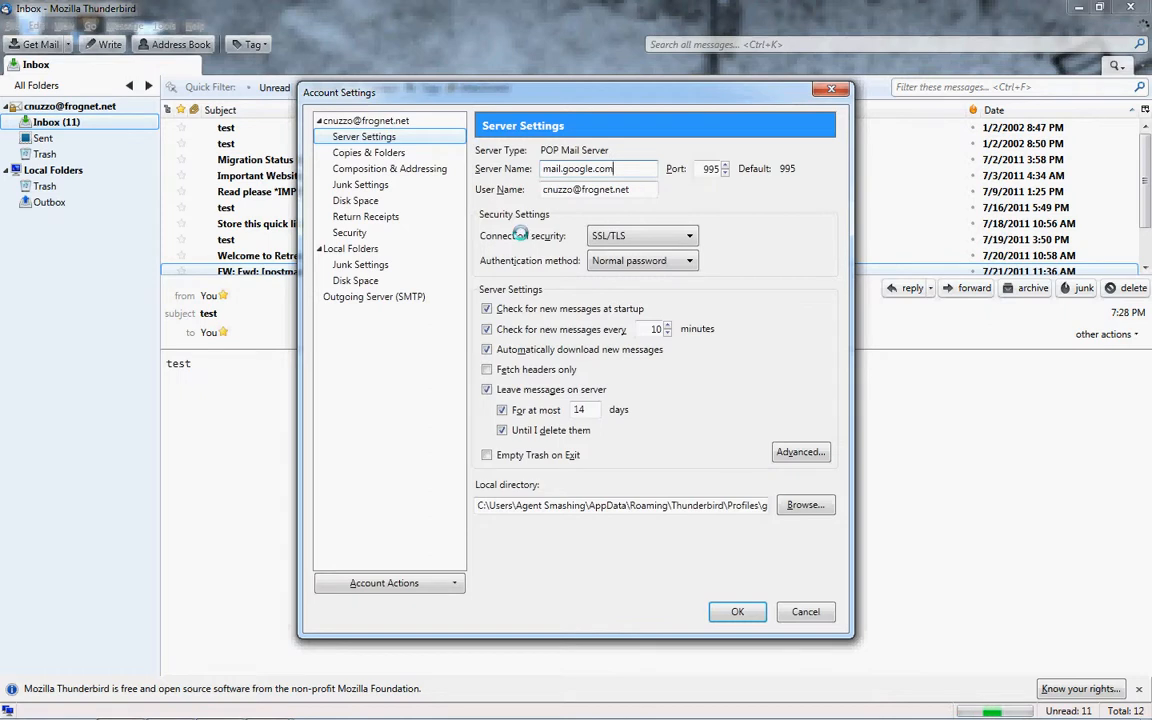
{"action": "left_click", "coordinate": [386, 298]}
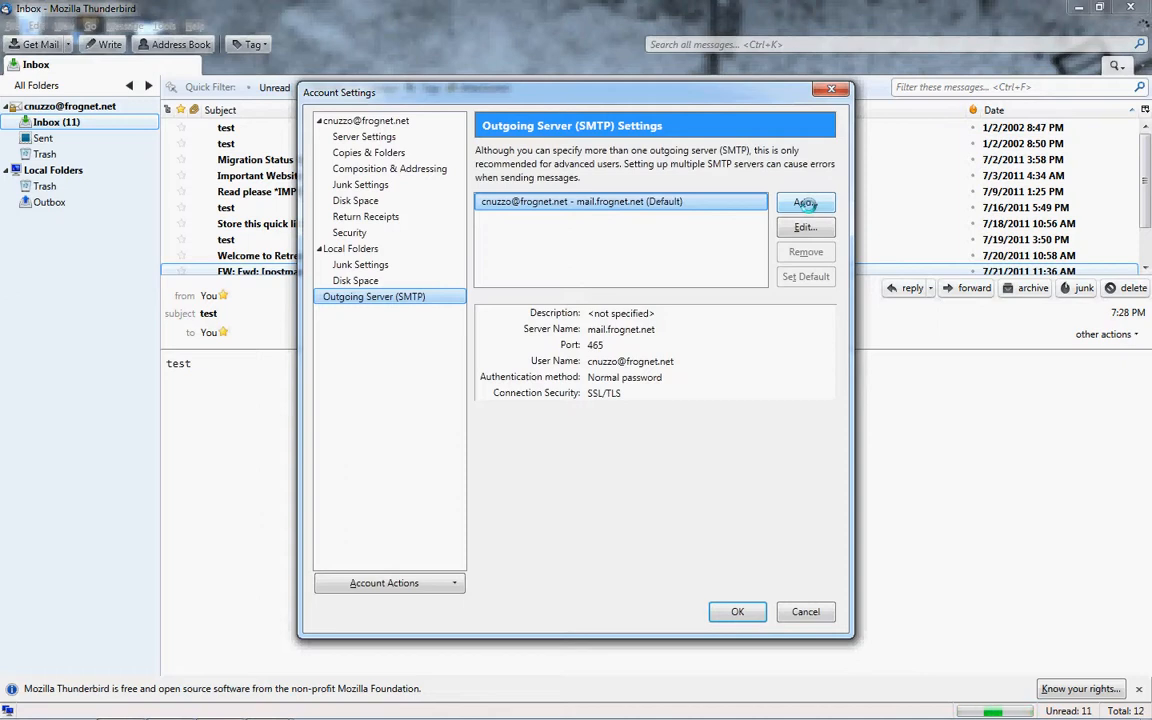
Start a new outgoing SMTP server entry with a description, server name and port 465.
{"action": "left_click", "coordinate": [805, 203]}
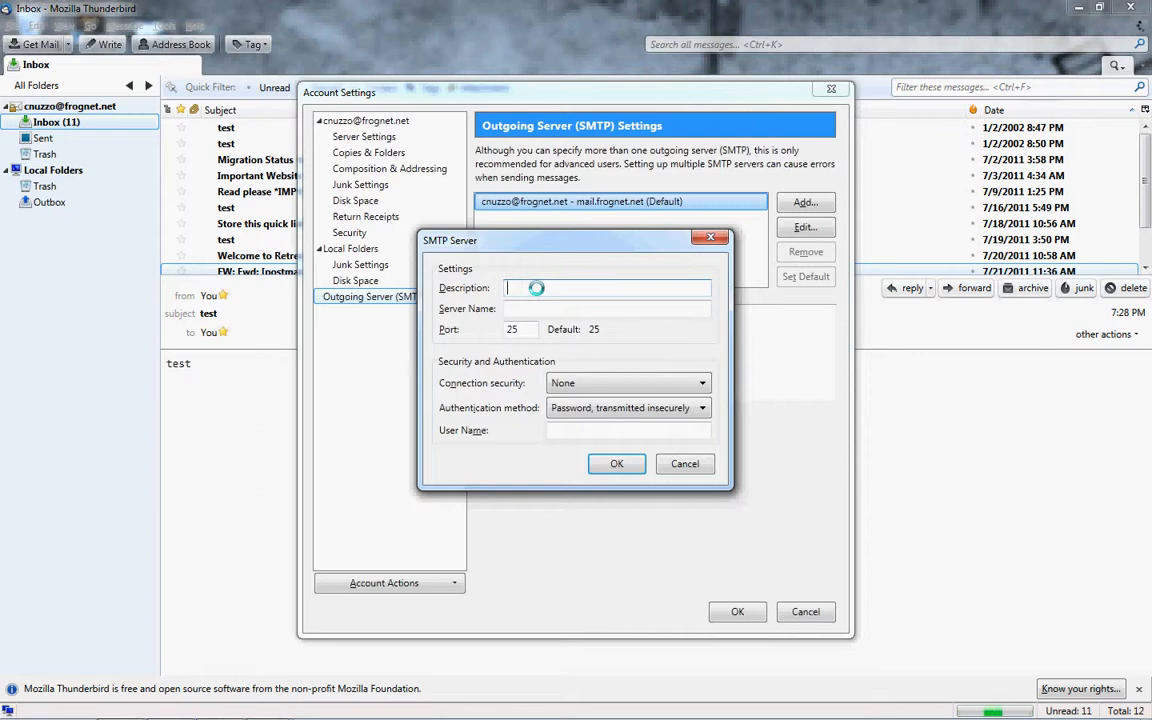
{"action": "type", "text": "domain email"}
{"action": "key", "text": "Tab"}
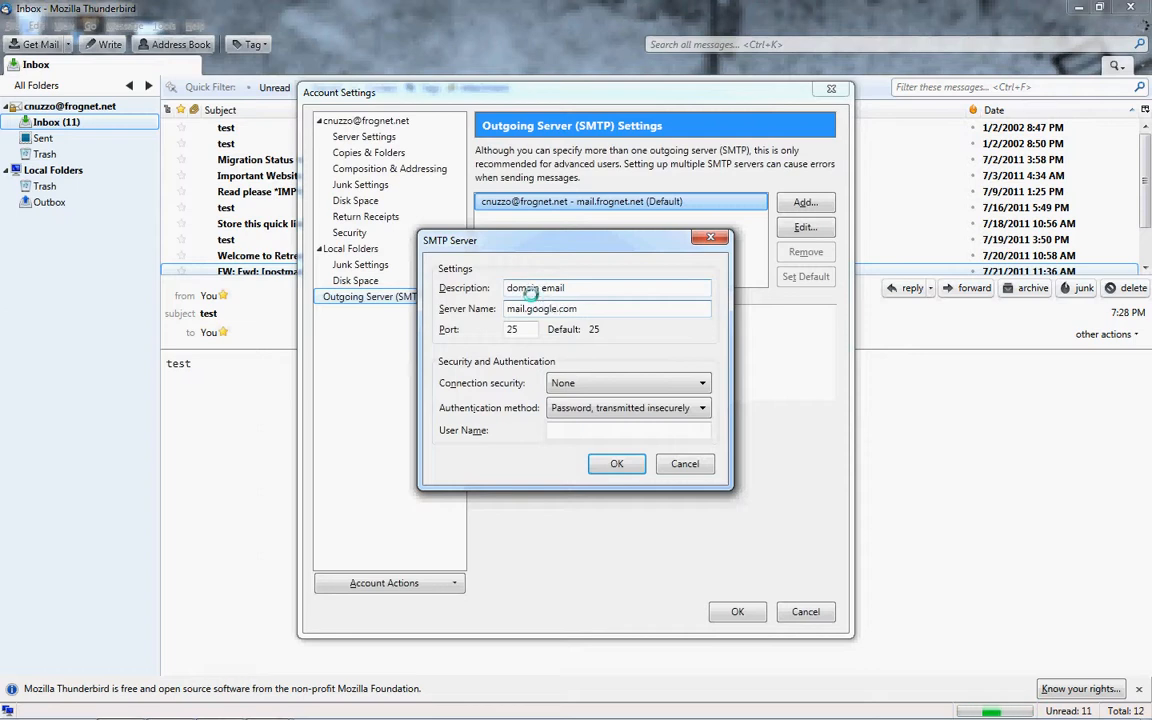
{"action": "key", "text": "Tab"}
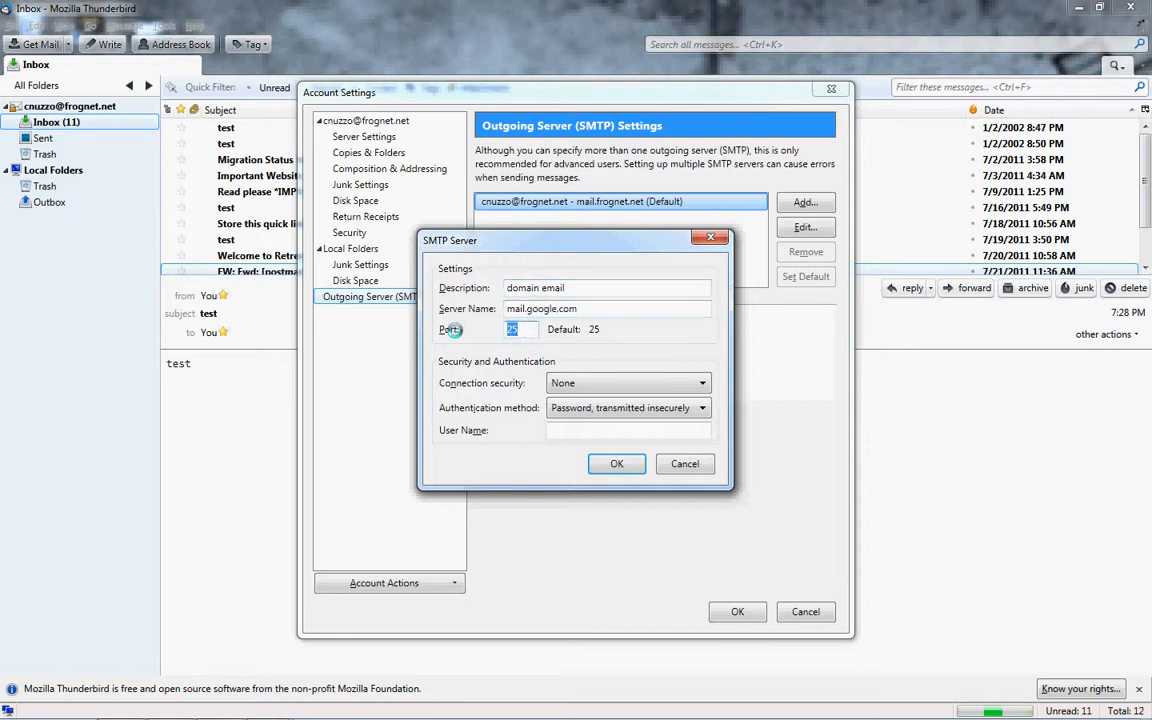
{"action": "type", "text": "465"}
Set SSL/TLS security and the login user name, then discard the entry and return to incoming server settings.
{"action": "left_click", "coordinate": [598, 383]}
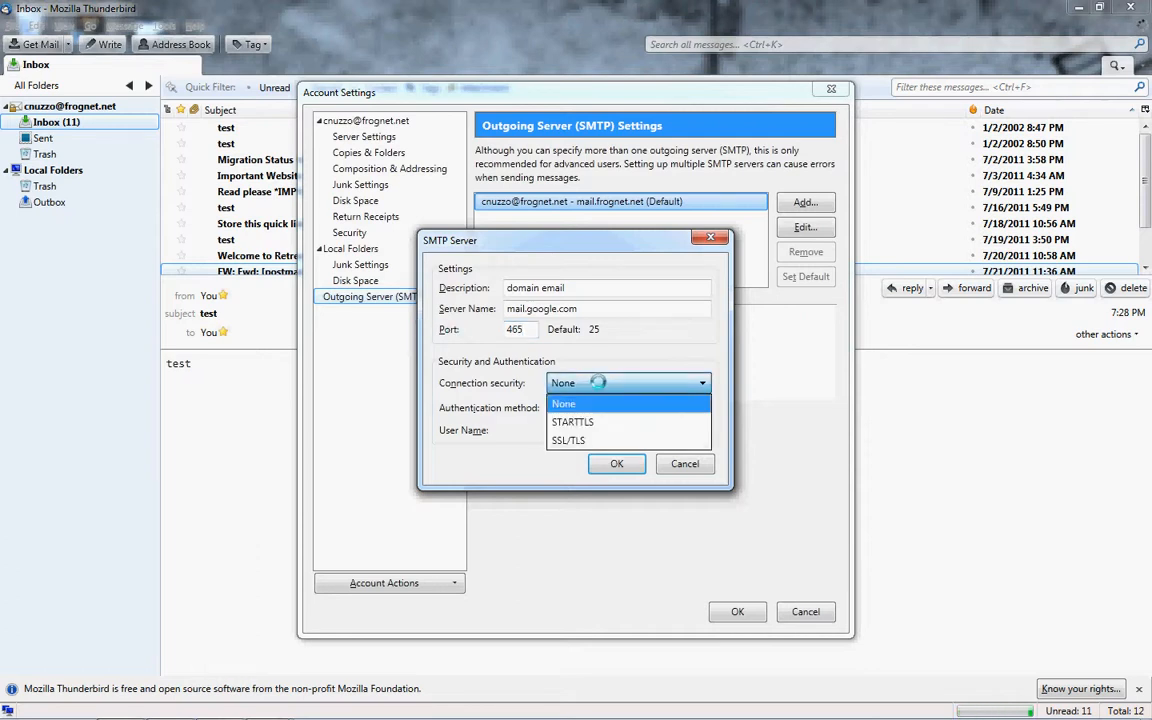
{"action": "left_click", "coordinate": [597, 440]}
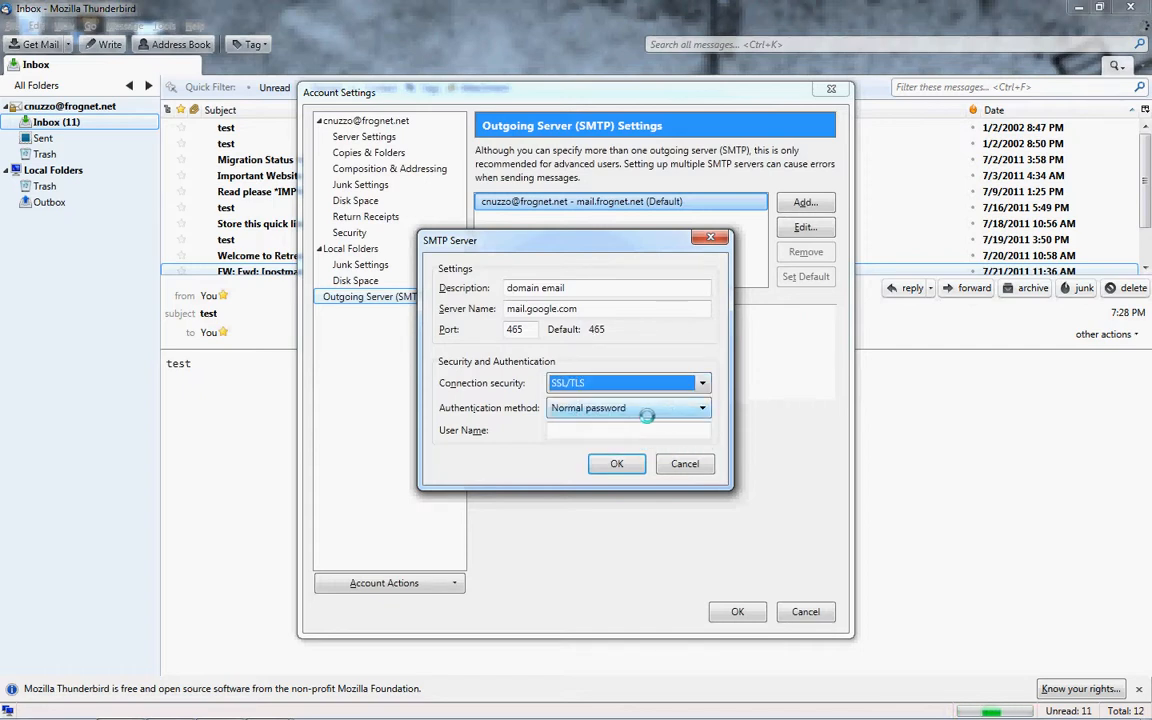
{"action": "left_click", "coordinate": [607, 429]}
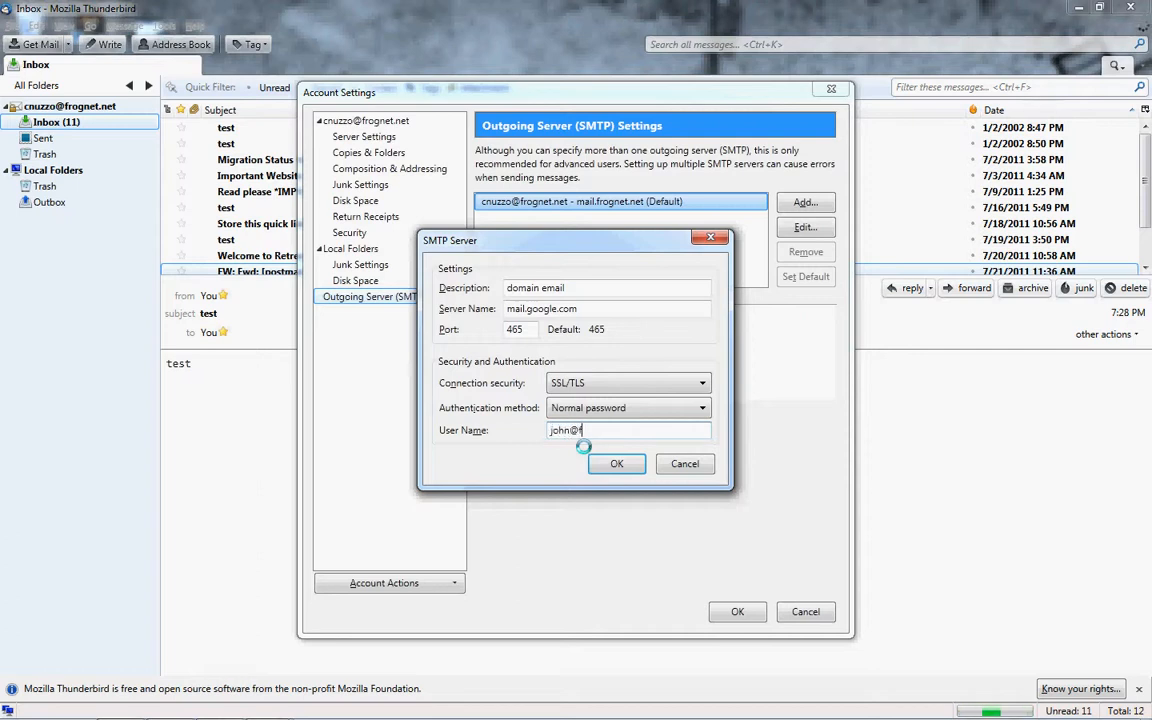
{"action": "type", "text": "e.com"}
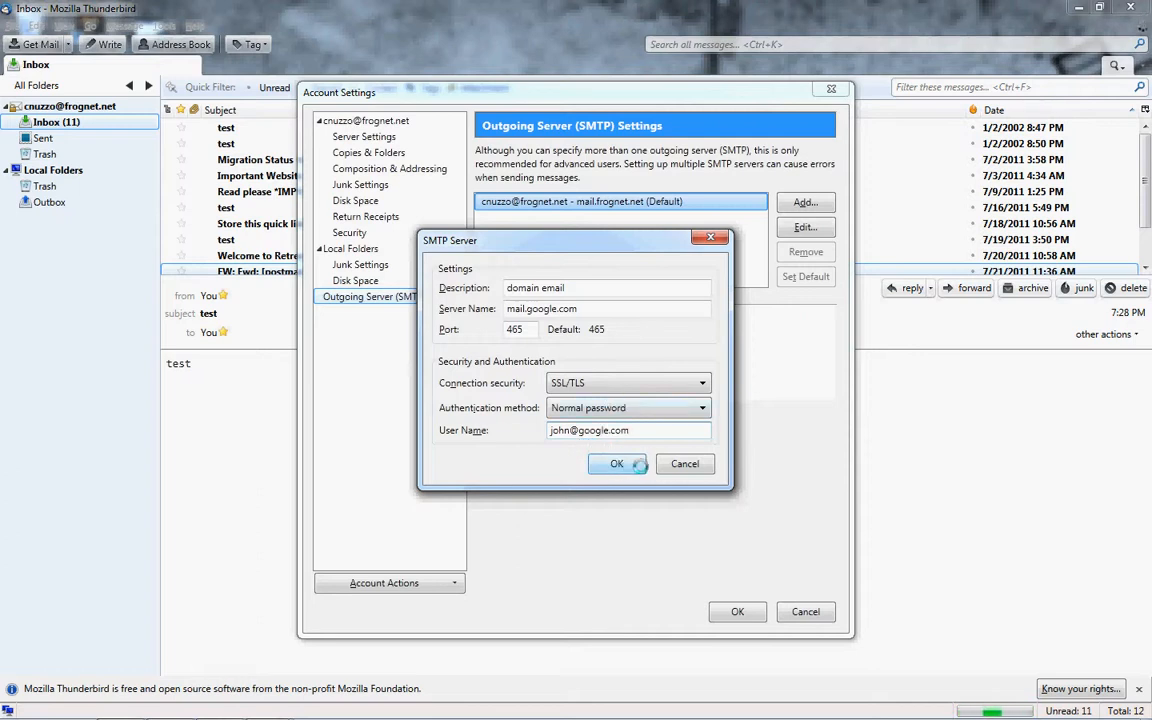
{"action": "left_click", "coordinate": [685, 464]}
{"action": "left_click", "coordinate": [366, 137]}
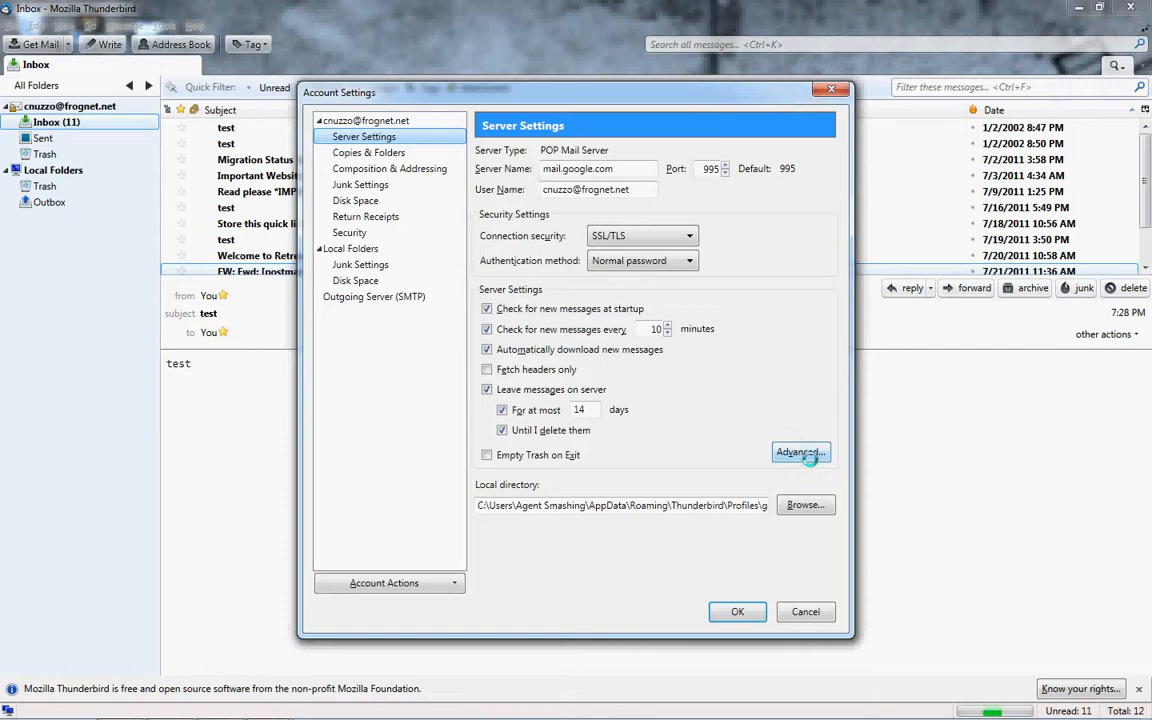
Keep downloaded POP mail in this account's own Inbox, then view the mail.frognet.net SMTP server details.
{"action": "left_click", "coordinate": [808, 453]}
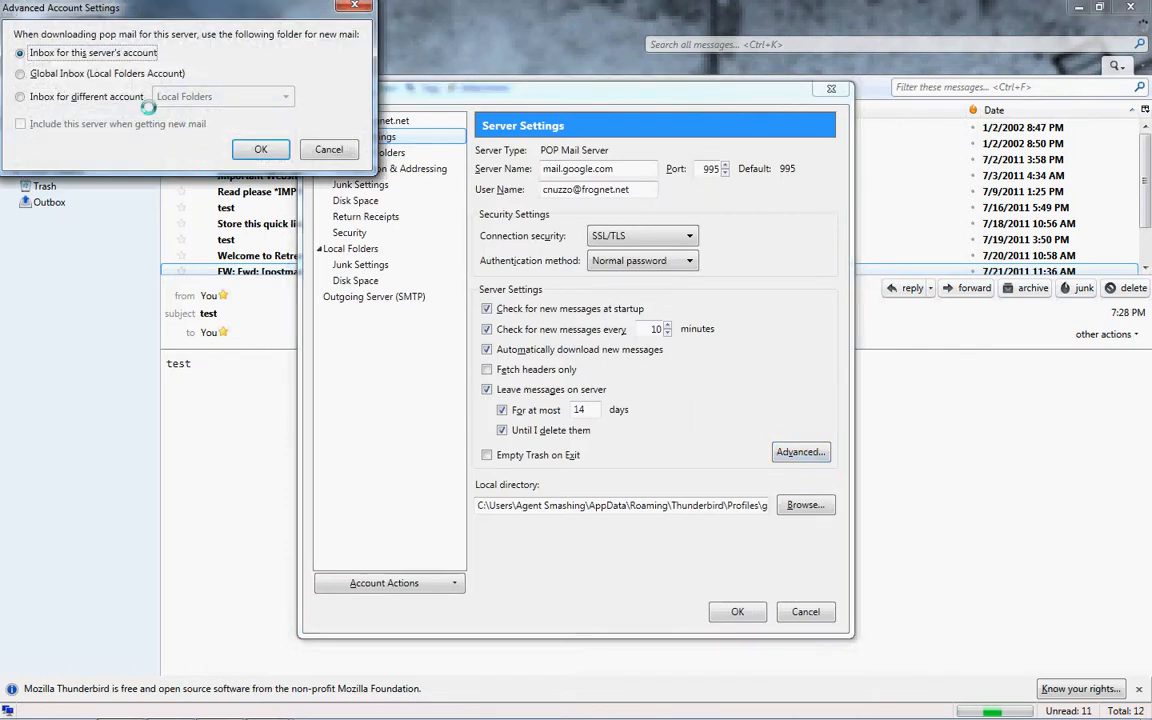
{"action": "left_click", "coordinate": [84, 74]}
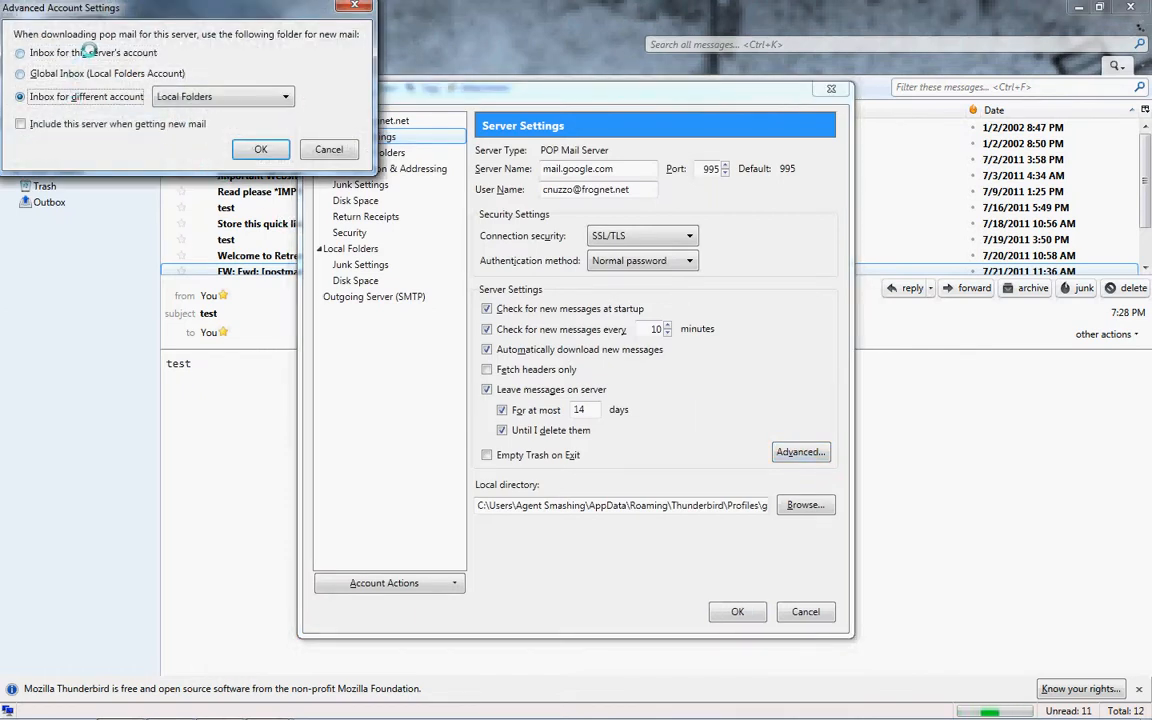
{"action": "left_click", "coordinate": [86, 52]}
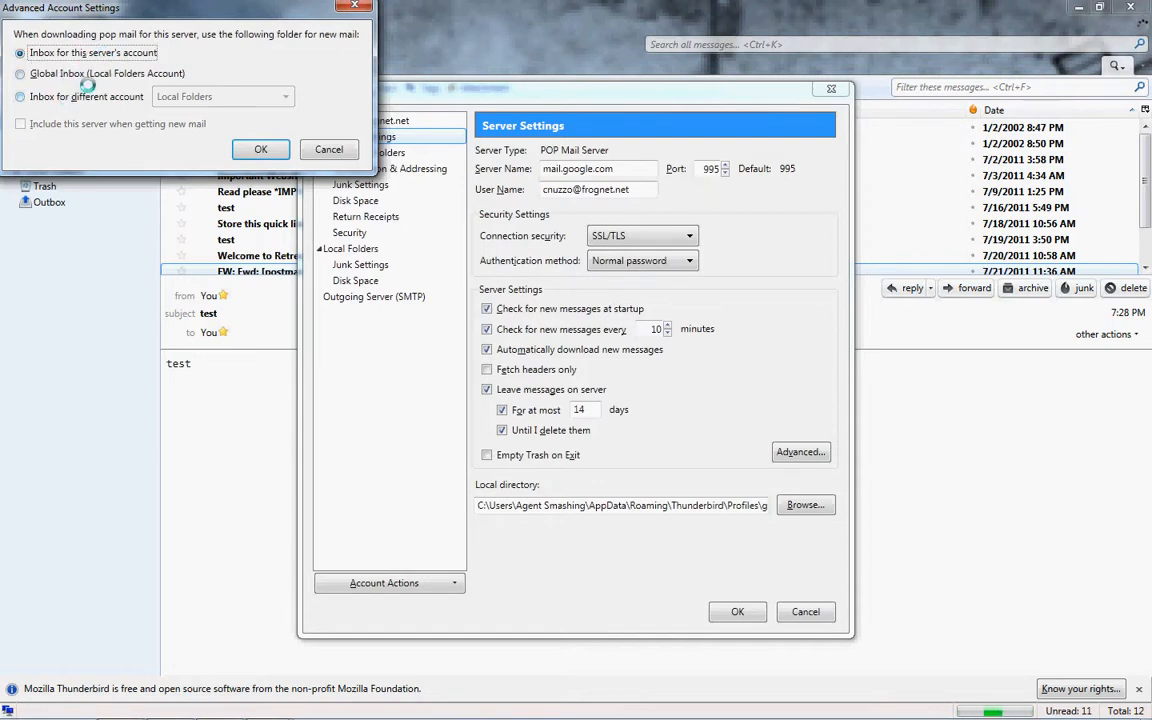
{"action": "left_click", "coordinate": [261, 149]}
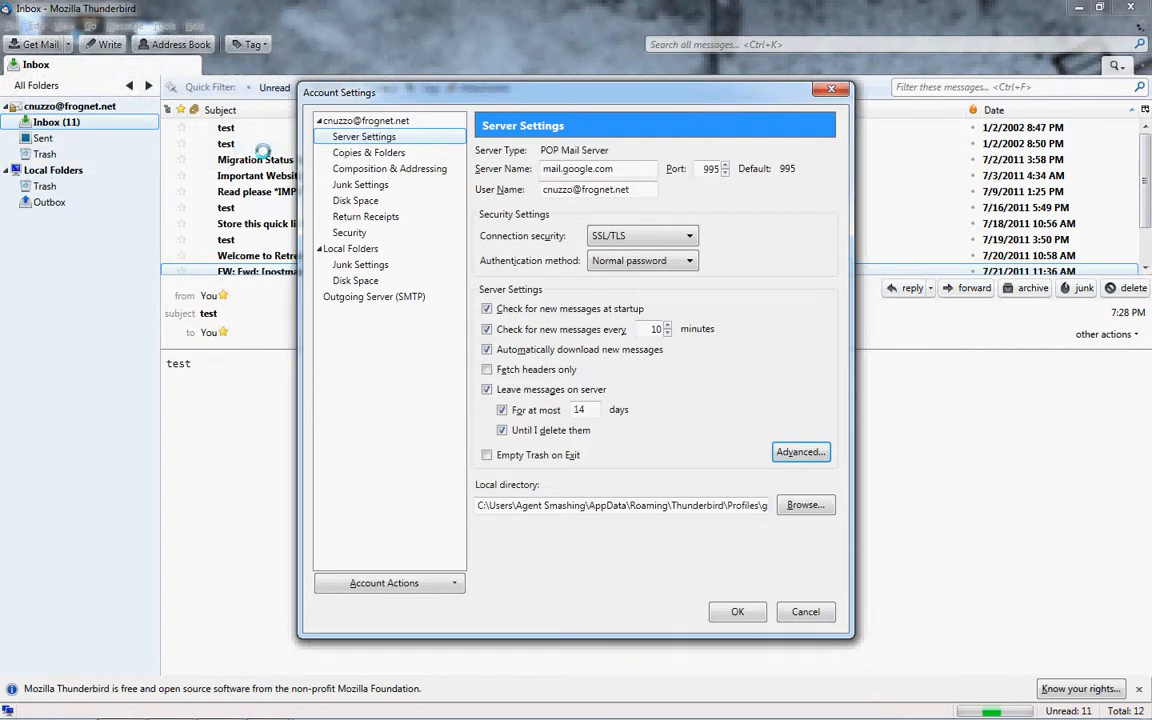
{"action": "left_click", "coordinate": [350, 296]}
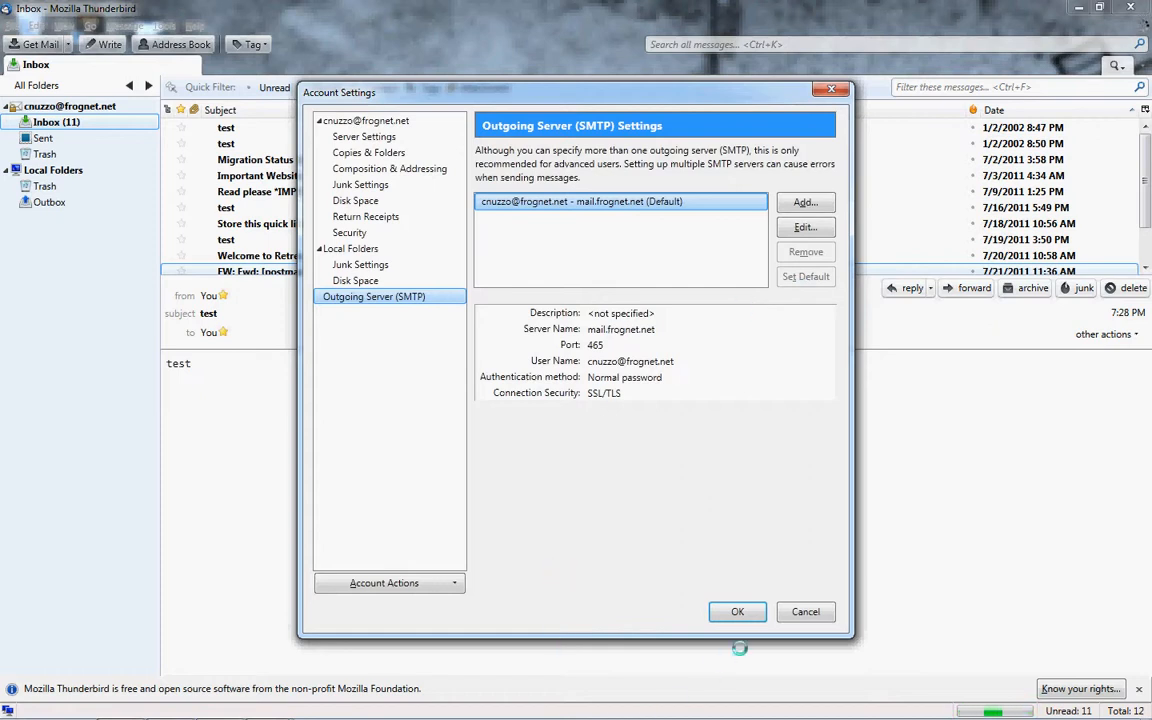
Cancel the Account Settings dialog to return to the Inbox with the test message previewed.
{"action": "left_click", "coordinate": [805, 613]}
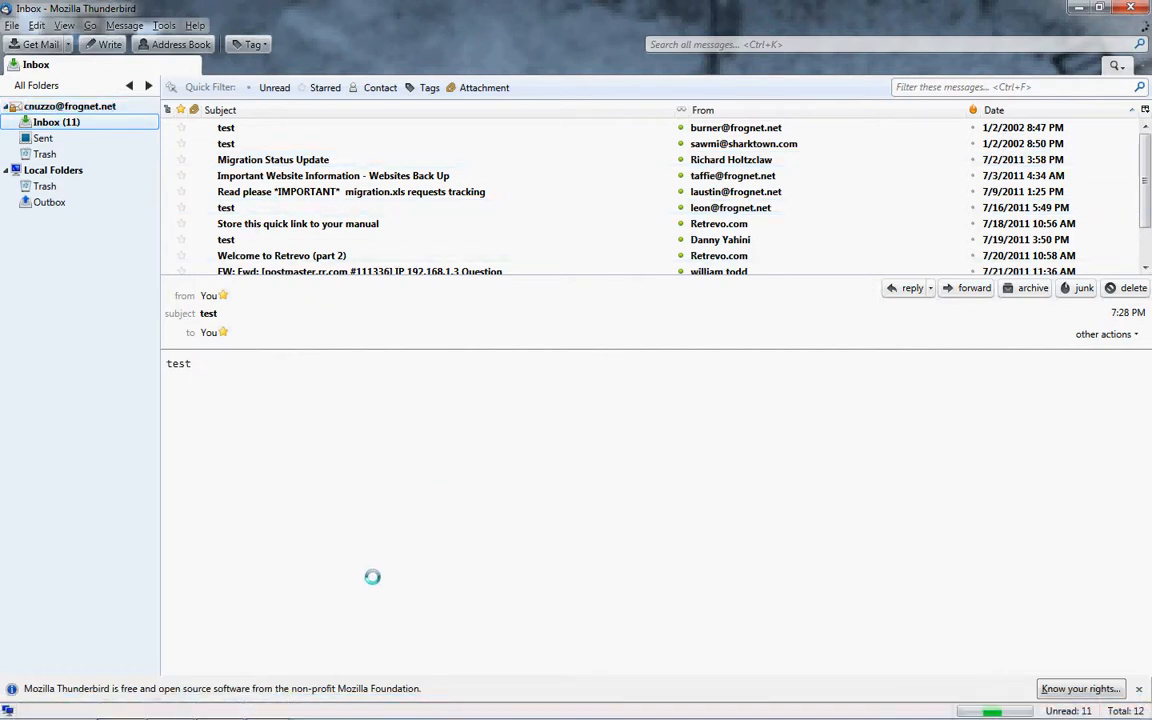
{"action": "mouse_move", "coordinate": [266, 705]}
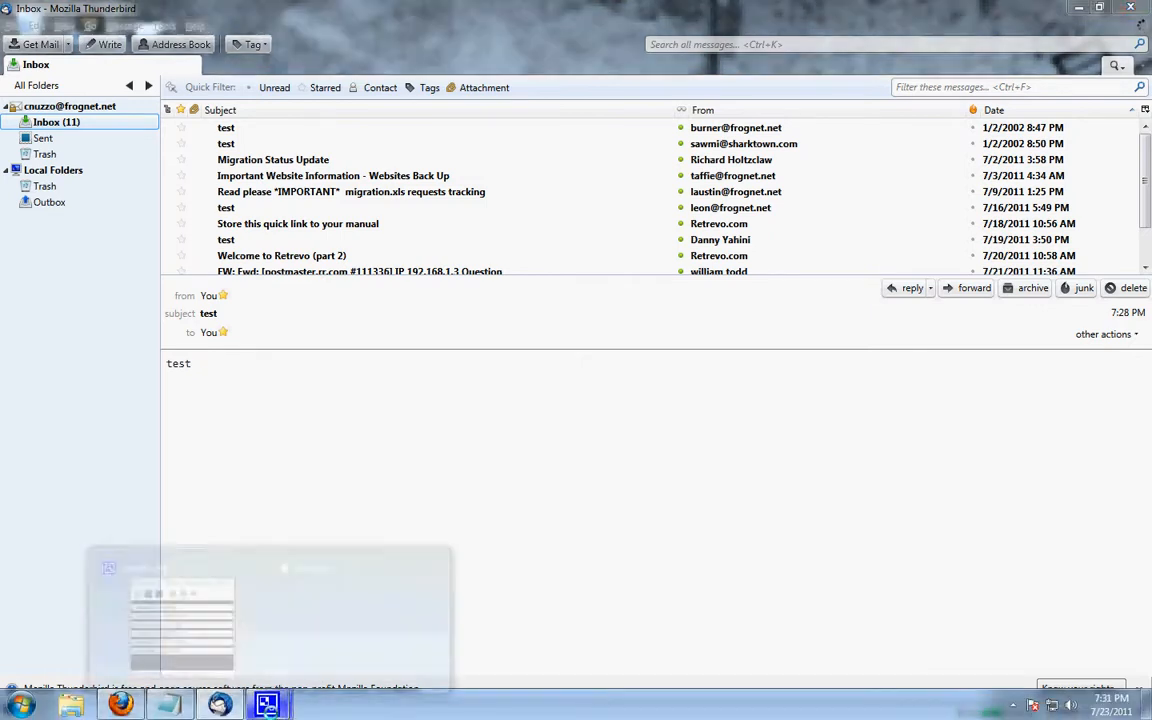